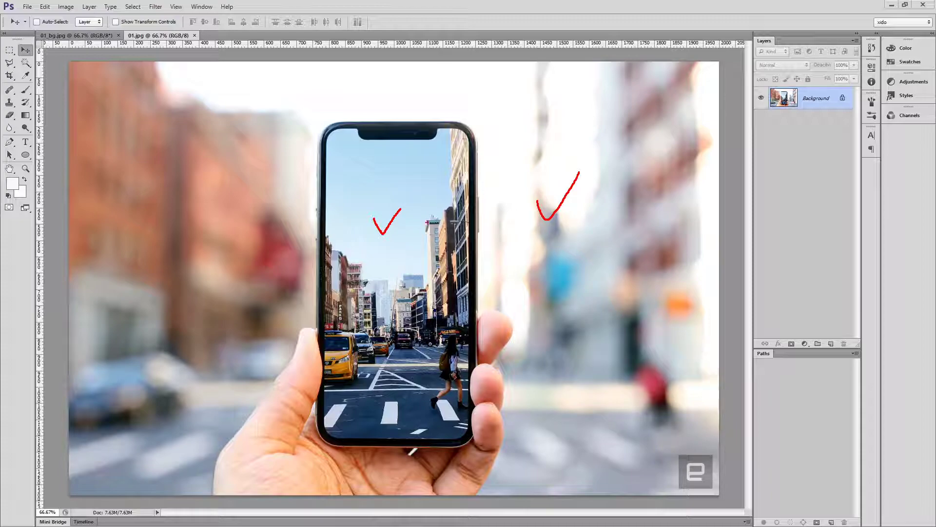
# Compare the desert road image 01_bg.jpg with the hand-held phone photo 01.jpg.
pyautogui.press('Escape')
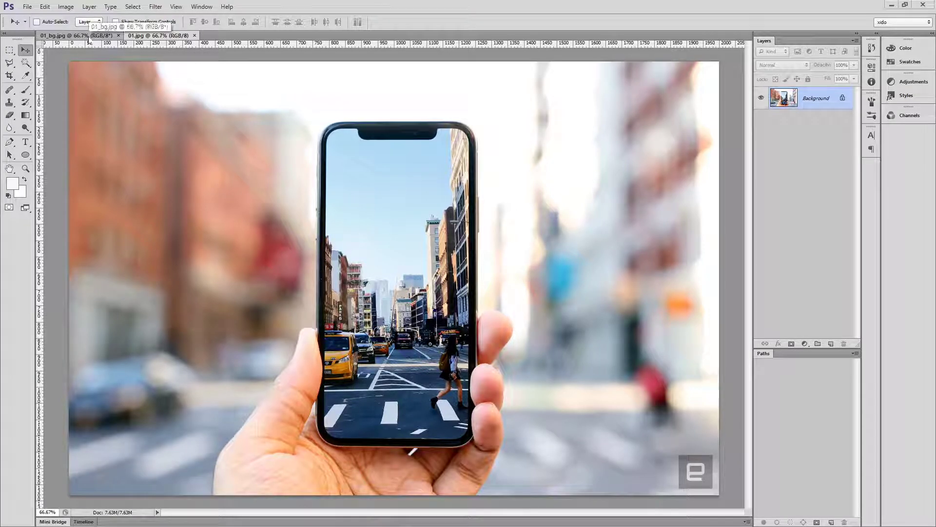
pyautogui.click(88, 38)
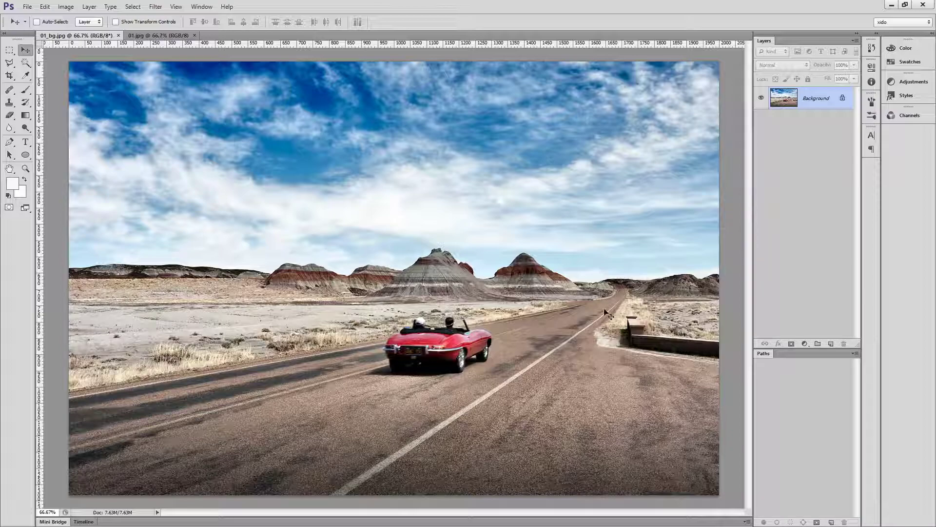
pyautogui.click(158, 35)
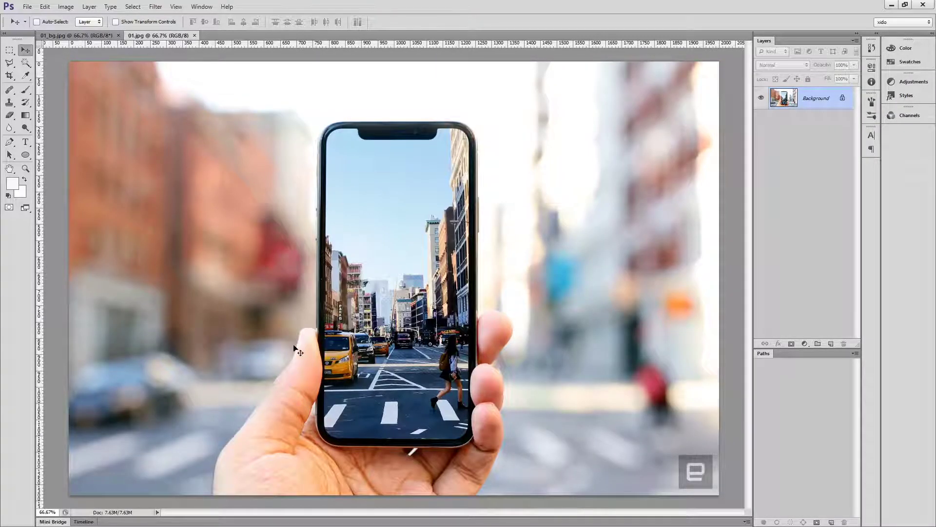
pyautogui.click(57, 35)
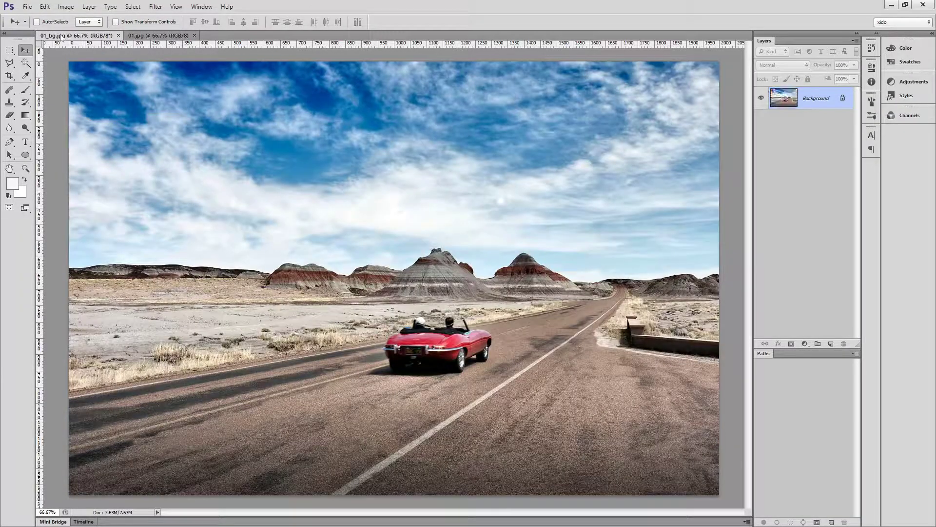
pyautogui.click(158, 36)
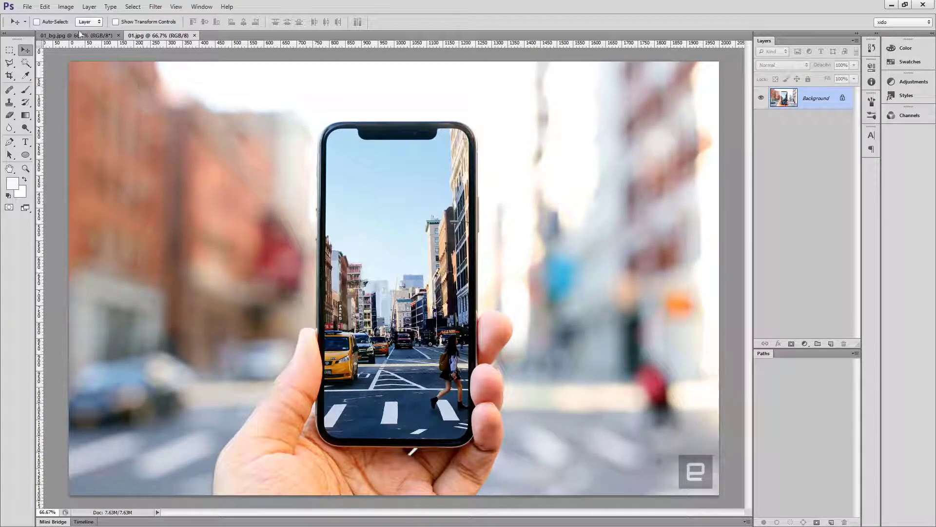
pyautogui.click(79, 34)
pyautogui.click(158, 36)
# Start a Polygonal Lasso outline at the photo's bottom edge and trace up the outer edge of the palm in 01.jpg.
pyautogui.keyDown('ctrl'); pyautogui.click(354, 419); pyautogui.keyUp('ctrl')
pyautogui.keyDown('ctrl'); pyautogui.click(355, 419); pyautogui.keyUp('ctrl')
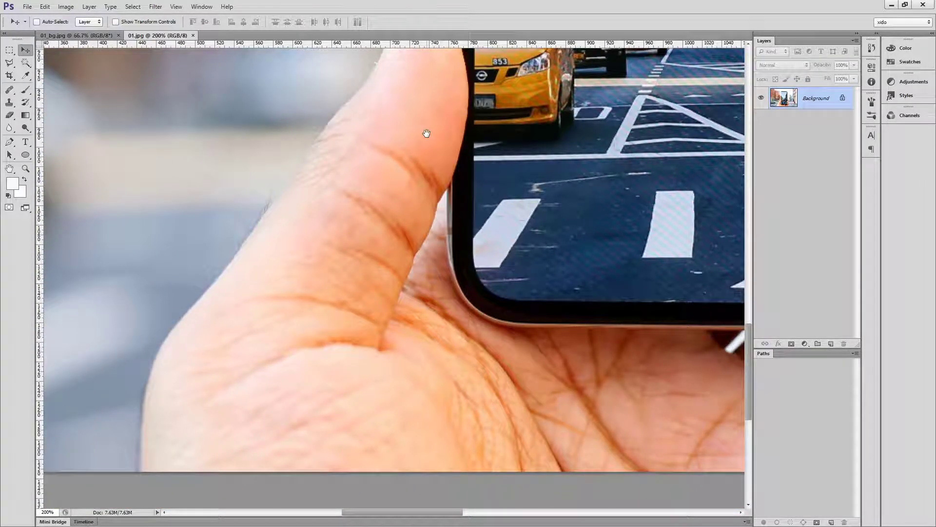
pyautogui.click(9, 62)
pyautogui.keyDown('ctrl'); pyautogui.click(146, 452); pyautogui.keyUp('ctrl')
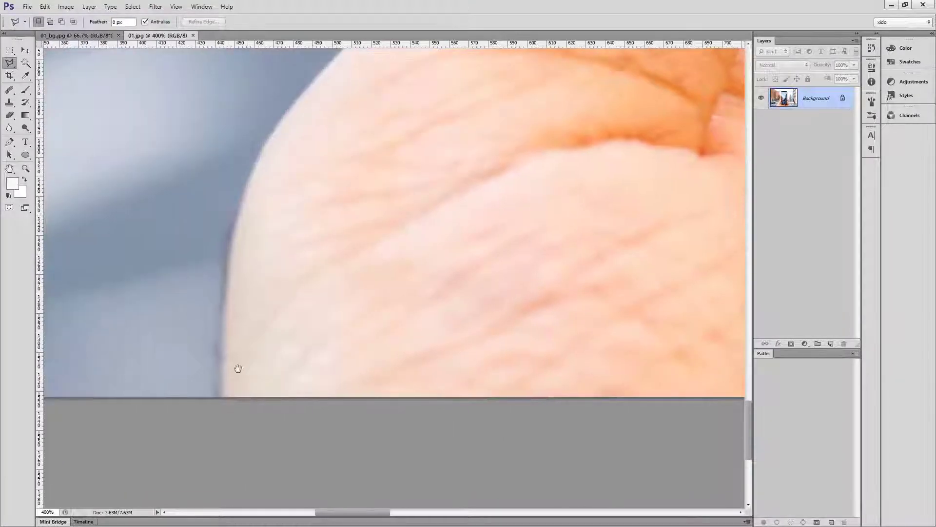
pyautogui.click(221, 398)
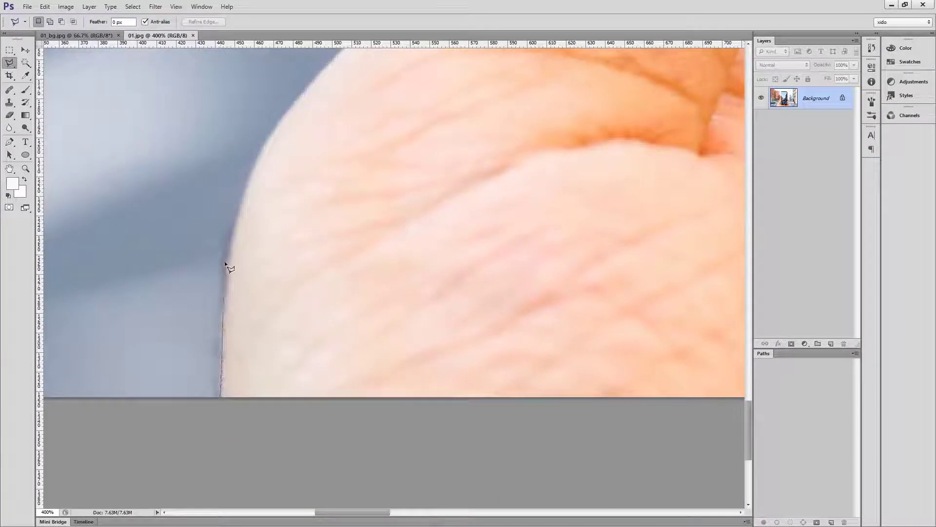
pyautogui.click(242, 208)
pyautogui.click(259, 151)
pyautogui.moveTo(328, 95); pyautogui.dragTo(188, 389)
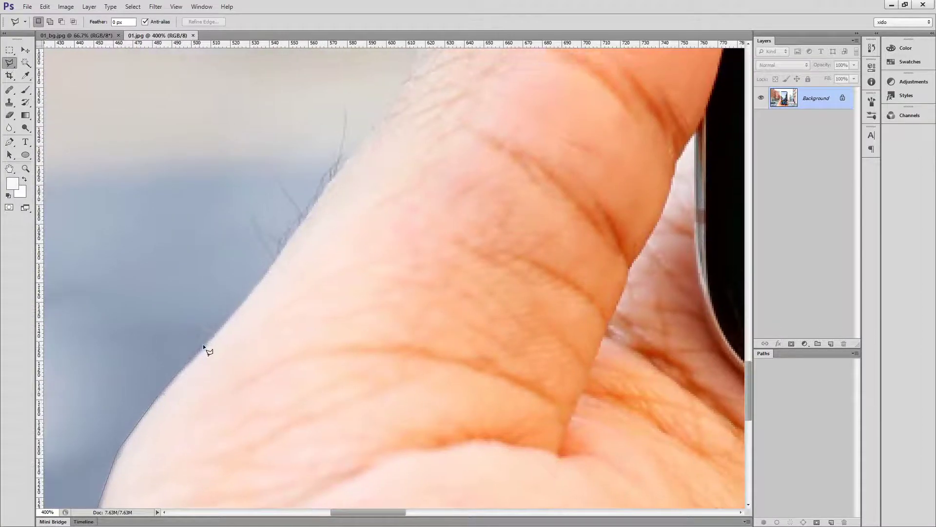
pyautogui.click(277, 263)
pyautogui.click(322, 194)
# Continue the lasso outline along the outer edge of the thumb and around its tip to the phone.
pyautogui.moveTo(389, 119); pyautogui.dragTo(184, 439)
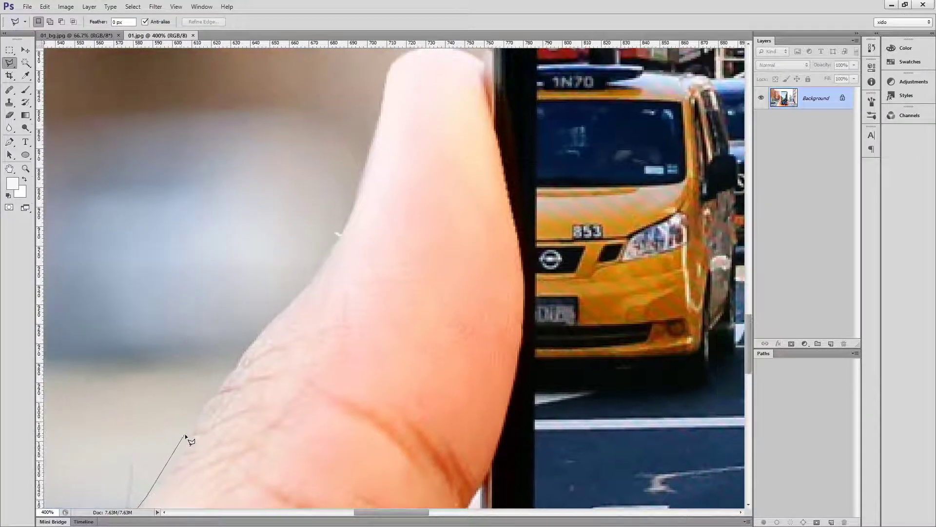
pyautogui.click(189, 433)
pyautogui.click(333, 250)
pyautogui.moveTo(354, 211)
pyautogui.mouseDown()
pyautogui.moveTo(236, 476)
pyautogui.moveTo(267, 418)
pyautogui.moveTo(258, 386)
pyautogui.mouseUp()
pyautogui.click(266, 340)
pyautogui.click(277, 323)
pyautogui.click(308, 313)
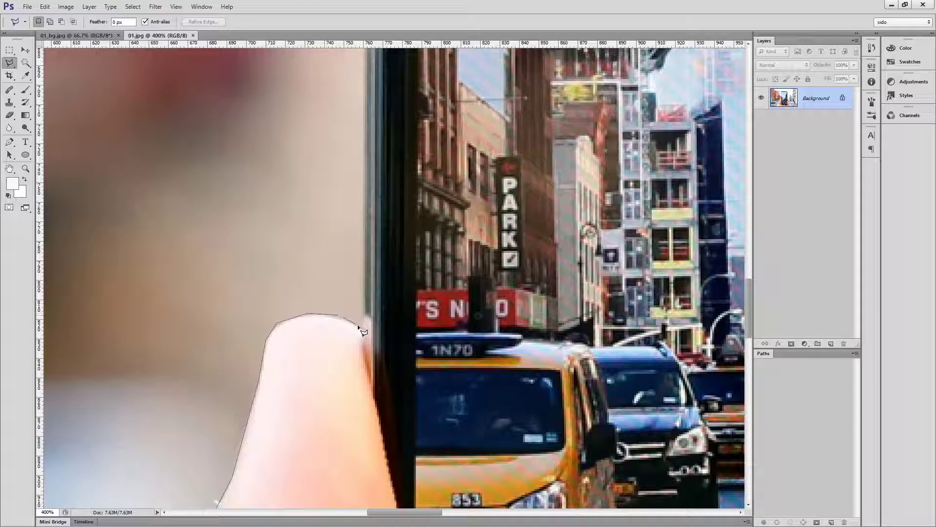
pyautogui.click(360, 327)
# Trace the phone's left edge upward with the lasso, following the protruding side buttons.
pyautogui.moveTo(309, 333); pyautogui.dragTo(265, 466)
pyautogui.moveTo(345, 113); pyautogui.dragTo(304, 428)
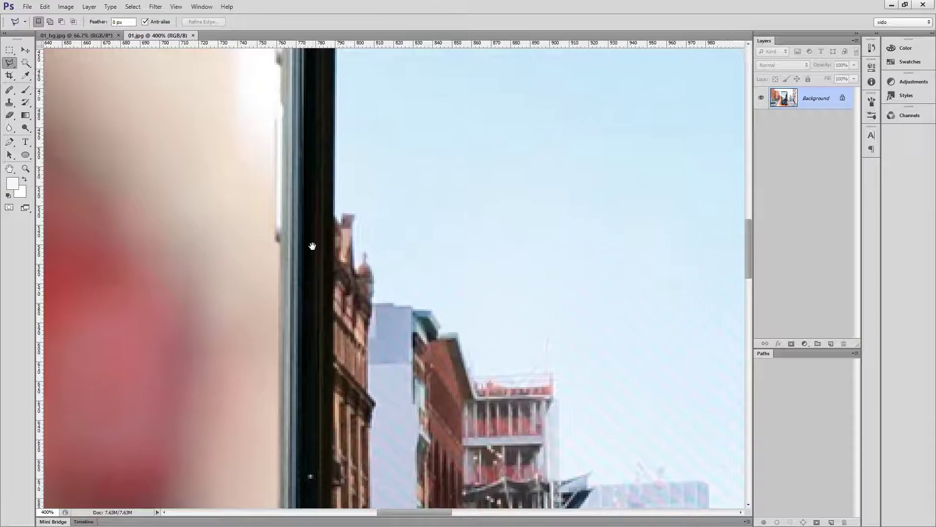
pyautogui.click(275, 241)
pyautogui.moveTo(262, 199); pyautogui.dragTo(232, 355)
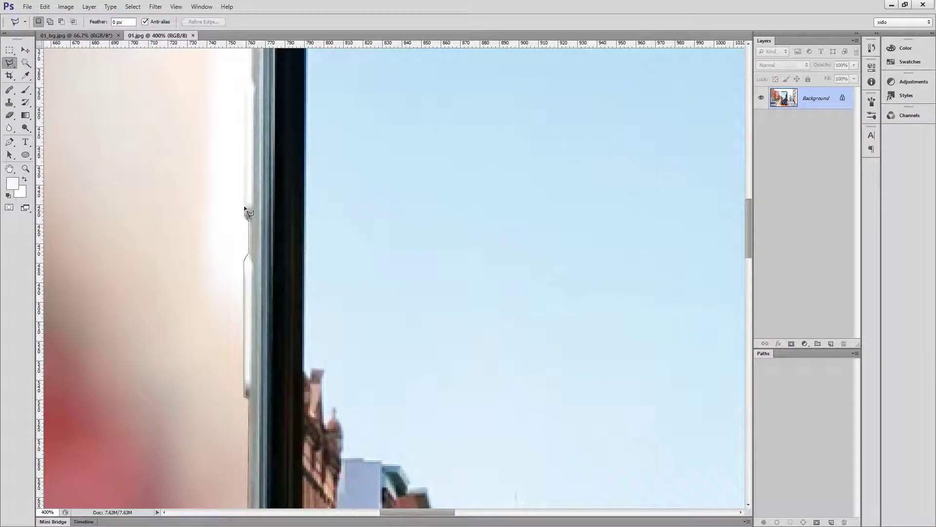
pyautogui.scroll(3, 246, 224)
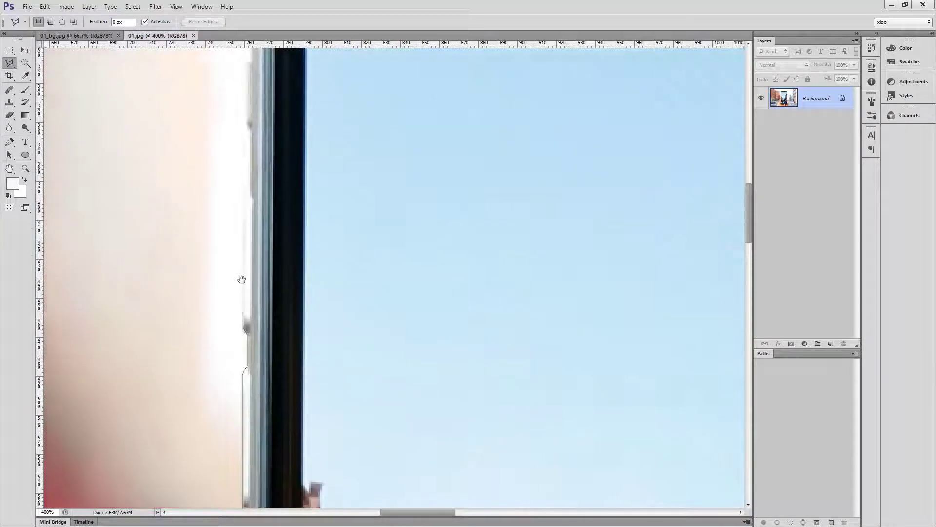
pyautogui.click(249, 207)
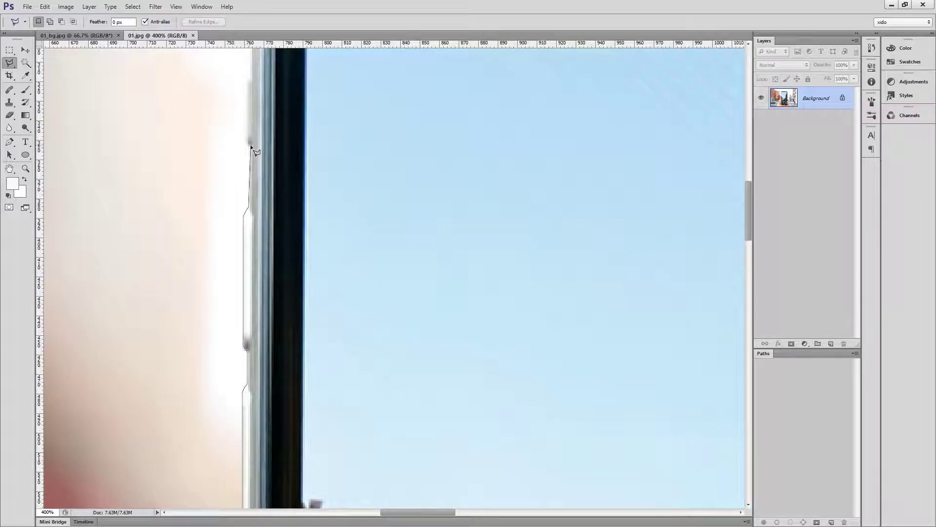
pyautogui.click(245, 133)
pyautogui.click(244, 79)
# Extend the lasso outline past the uppermost side button and around the phone's upper-left rounded corner.
pyautogui.moveTo(251, 73); pyautogui.dragTo(246, 248)
pyautogui.click(240, 243)
pyautogui.click(245, 198)
pyautogui.click(261, 163)
pyautogui.click(281, 134)
pyautogui.click(314, 113)
pyautogui.click(343, 100)
pyautogui.click(369, 97)
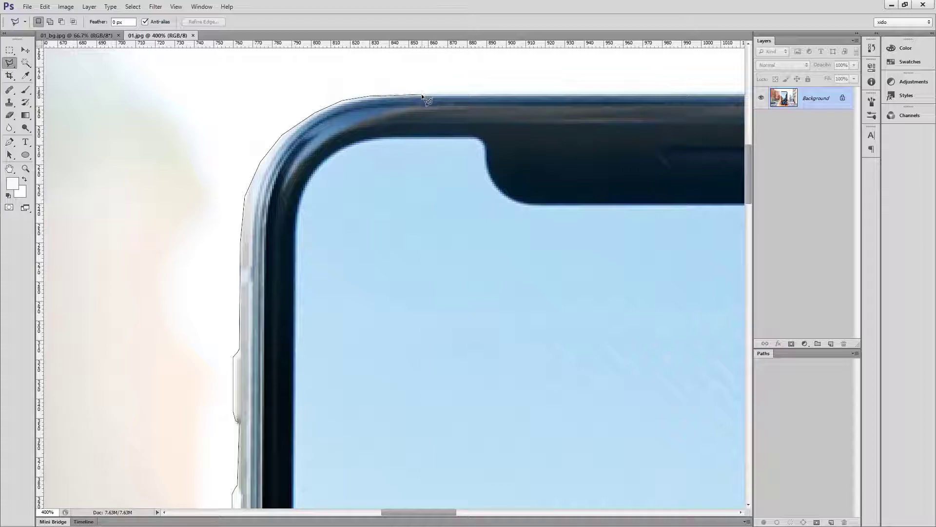
# Carry the lasso outline across the phone's top edge and around its upper-right rounded corner.
pyautogui.hscroll(5, 422, 96)
pyautogui.click(685, 126)
pyautogui.hscroll(6, 688, 127)
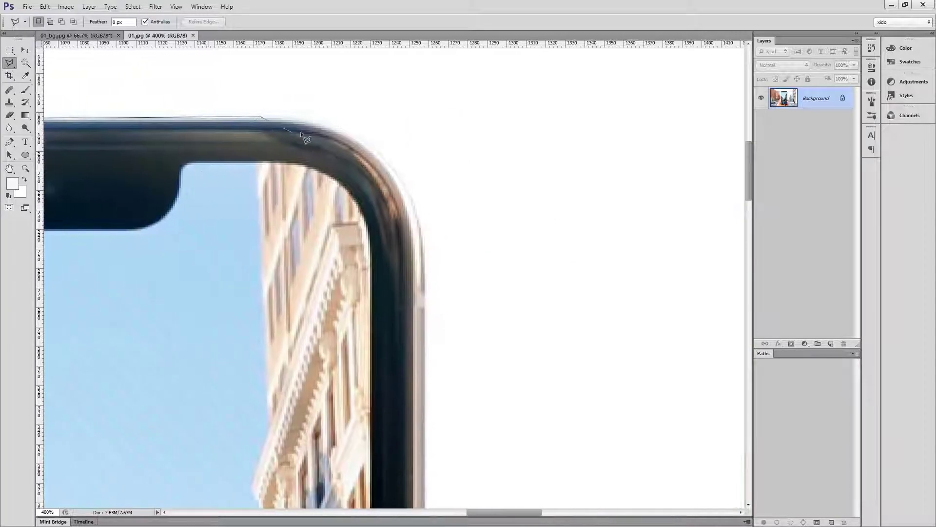
pyautogui.click(303, 117)
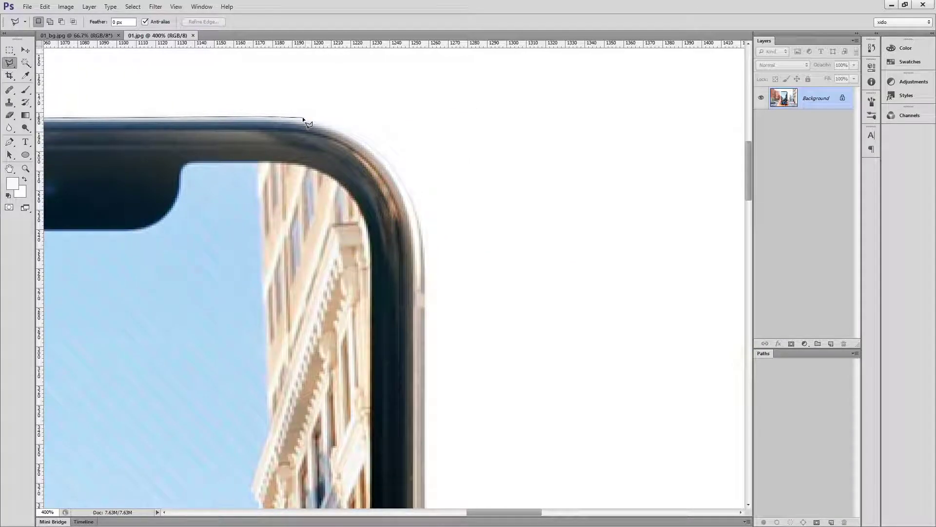
pyautogui.click(331, 122)
pyautogui.click(359, 135)
pyautogui.click(409, 180)
pyautogui.click(416, 203)
# Trace down the phone's right edge with the lasso, including the raised side button.
pyautogui.press('space')
pyautogui.moveTo(450, 401); pyautogui.dragTo(382, 154)
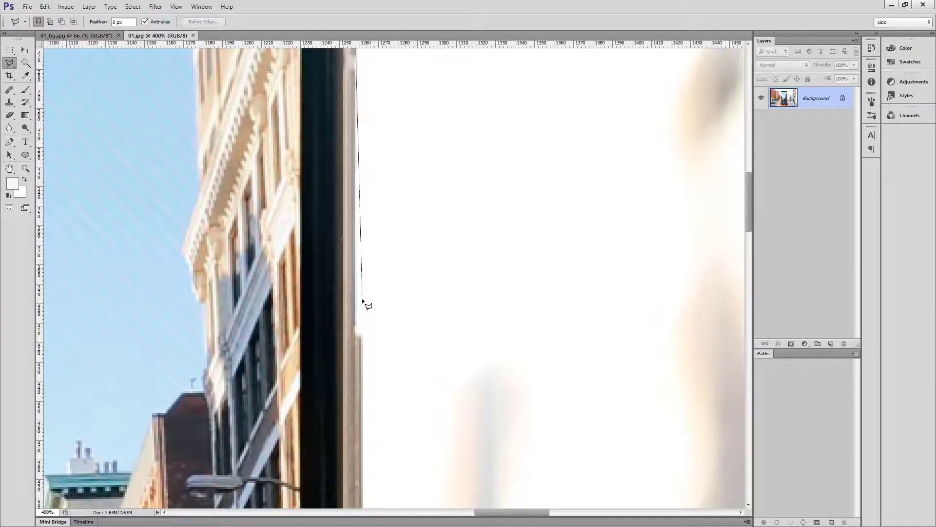
pyautogui.click(355, 328)
pyautogui.click(363, 337)
pyautogui.press('space')
pyautogui.moveTo(369, 414)
pyautogui.mouseDown()
pyautogui.moveTo(346, 255)
pyautogui.moveTo(344, 117)
pyautogui.mouseUp()
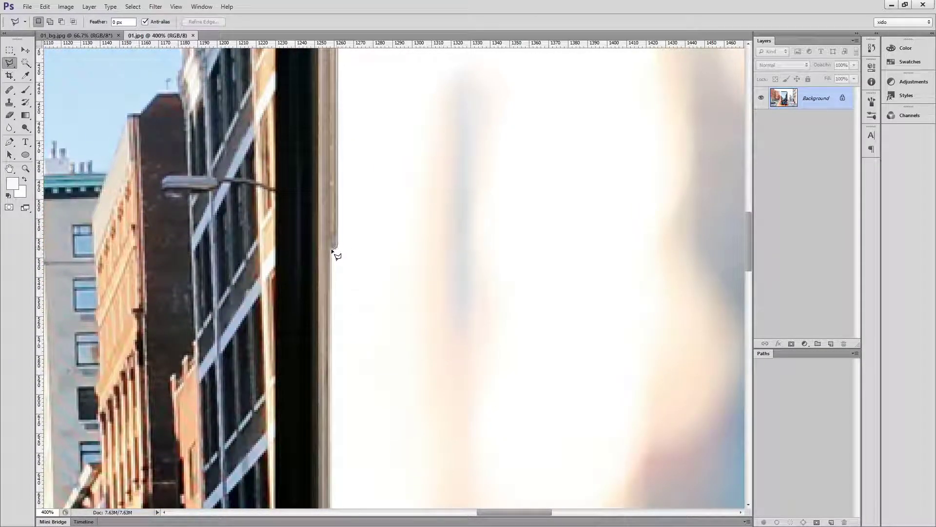
pyautogui.press('space')
pyautogui.moveTo(335, 278); pyautogui.dragTo(345, 119)
# Outline the uppermost fingertip beside the phone's right edge with closely spaced lasso points.
pyautogui.moveTo(317, 439)
pyautogui.mouseDown()
pyautogui.moveTo(314, 299)
pyautogui.moveTo(341, 193)
pyautogui.mouseUp()
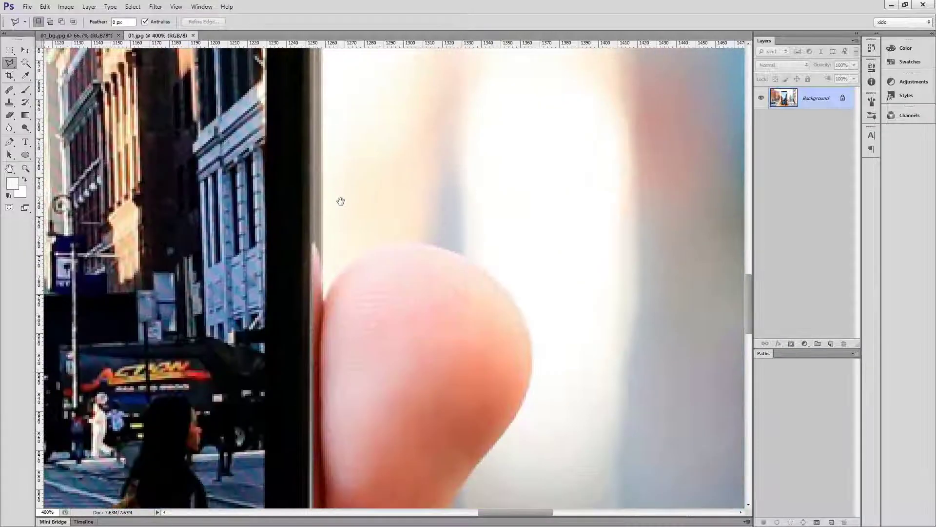
pyautogui.click(323, 299)
pyautogui.click(341, 268)
pyautogui.click(374, 247)
pyautogui.click(414, 240)
pyautogui.click(463, 254)
pyautogui.click(508, 290)
pyautogui.click(527, 323)
pyautogui.click(532, 364)
pyautogui.click(525, 404)
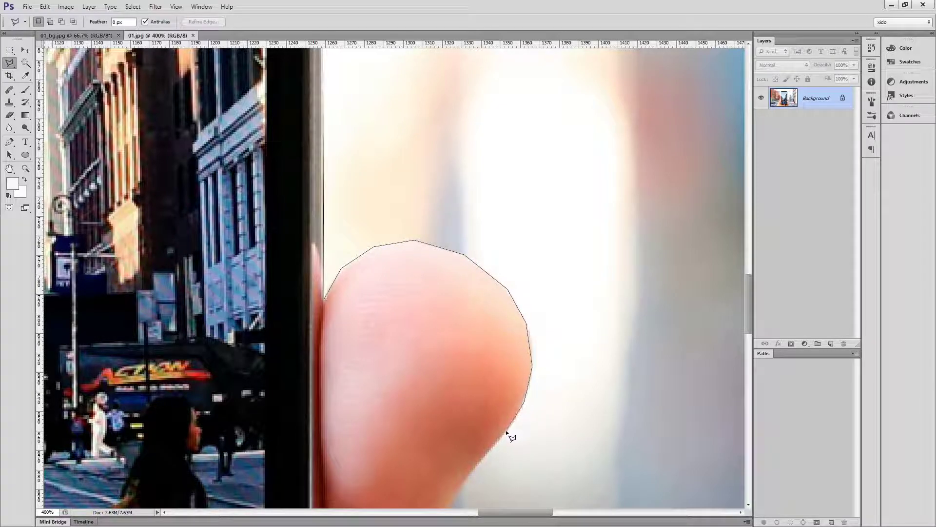
# Continue the lasso outline down the upper finger and around the middle fingertip to the finger below.
pyautogui.moveTo(463, 456); pyautogui.dragTo(412, 147)
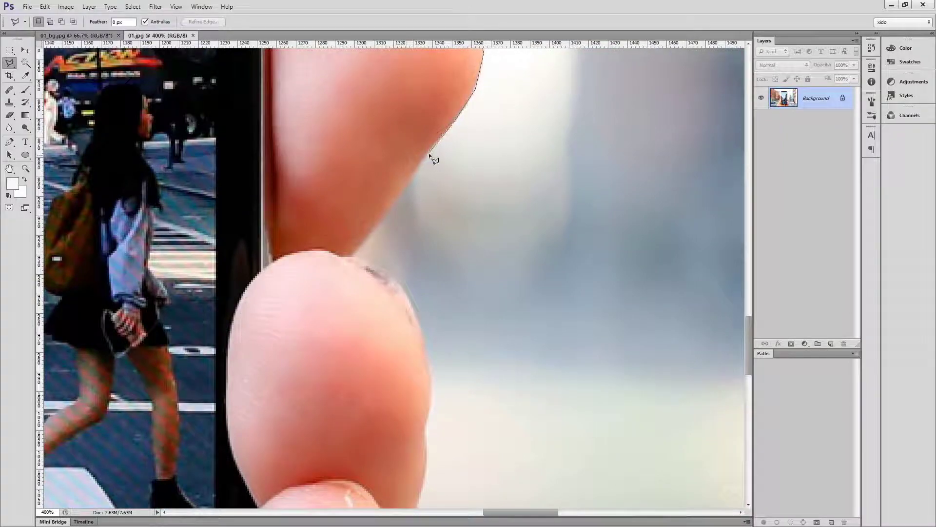
pyautogui.click(355, 251)
pyautogui.click(433, 385)
pyautogui.moveTo(429, 430); pyautogui.dragTo(346, 142)
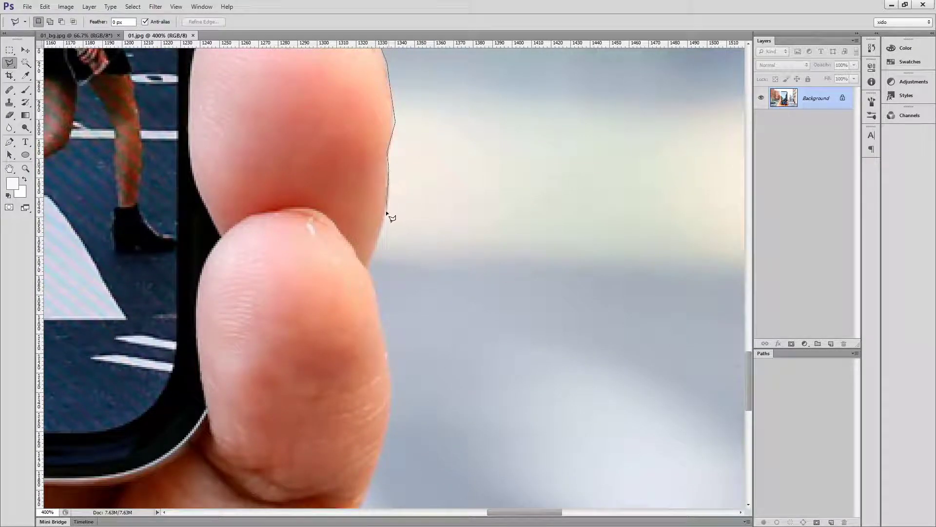
pyautogui.click(367, 269)
# Trace the outer edge of the lowest finger down to the photo's bottom edge and close the lasso selection.
pyautogui.click(376, 292)
pyautogui.moveTo(366, 334); pyautogui.dragTo(334, 158)
pyautogui.click(351, 169)
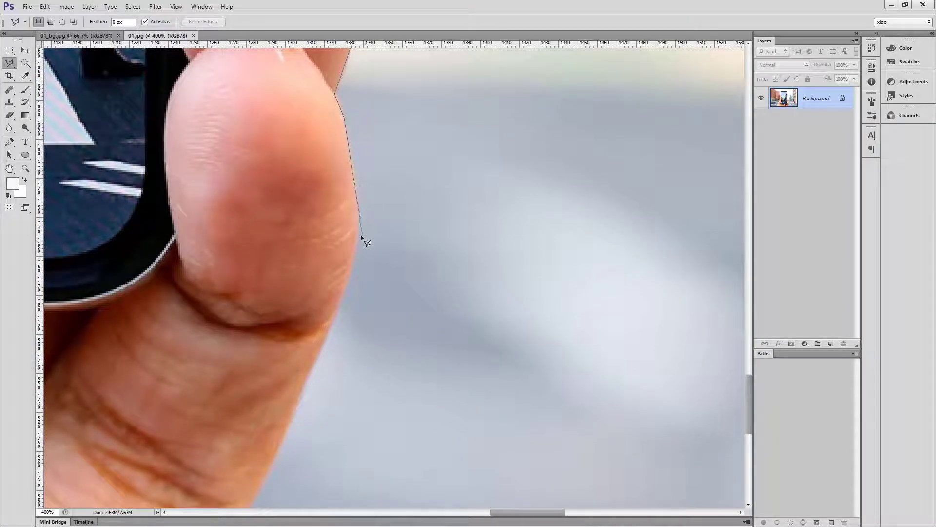
pyautogui.click(329, 331)
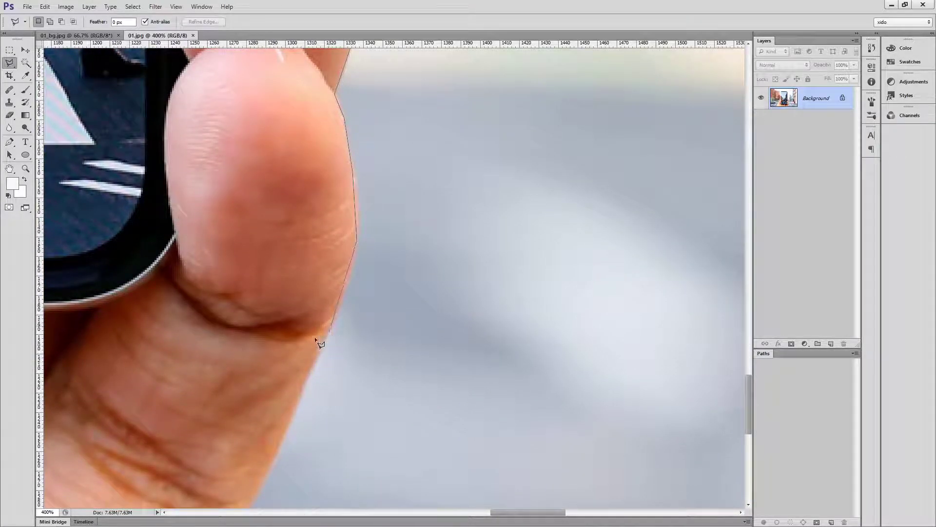
pyautogui.click(281, 444)
pyautogui.moveTo(254, 480)
pyautogui.mouseDown()
pyautogui.moveTo(370, 205)
pyautogui.moveTo(363, 196)
pyautogui.mouseUp()
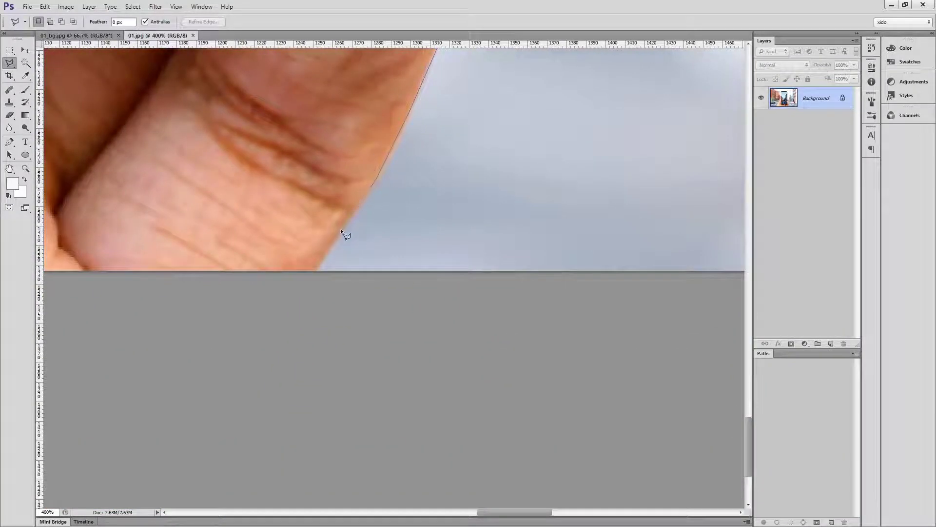
pyautogui.click(312, 274)
pyautogui.moveTo(138, 326); pyautogui.dragTo(449, 288)
pyautogui.doubleClick(419, 302)
# Add the missed sliver along the lowest finger's outer edge to the selection.
pyautogui.moveTo(476, 233); pyautogui.dragTo(188, 251)
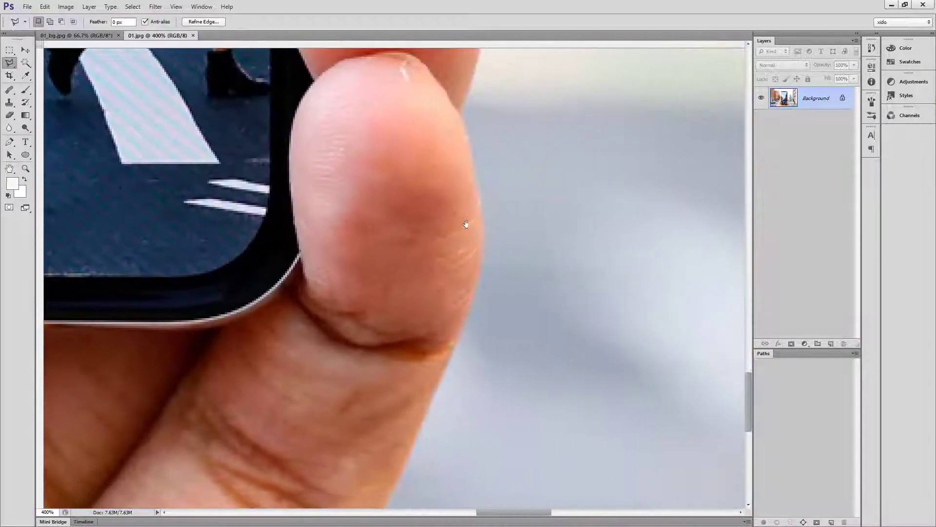
pyautogui.moveTo(454, 205); pyautogui.dragTo(452, 220)
pyautogui.keyDown('shift'); pyautogui.click(467, 169); pyautogui.keyUp('shift')
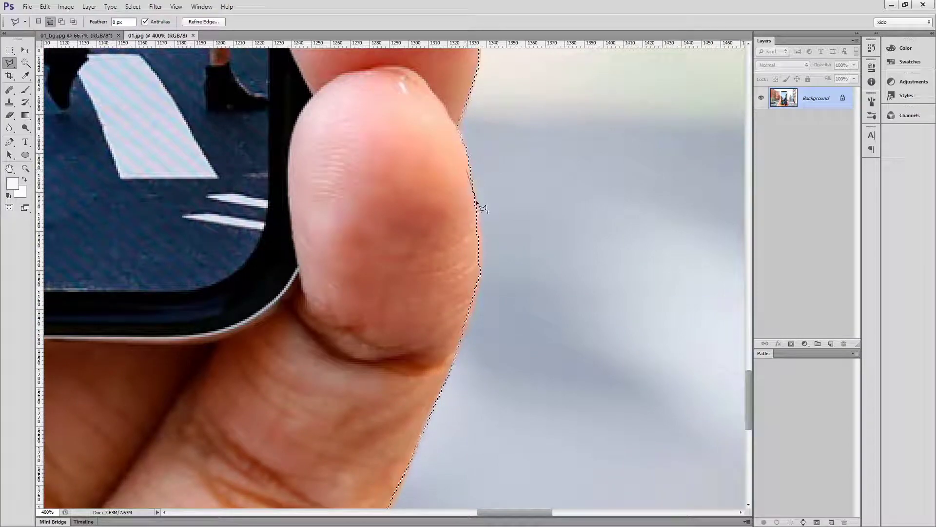
pyautogui.click(481, 263)
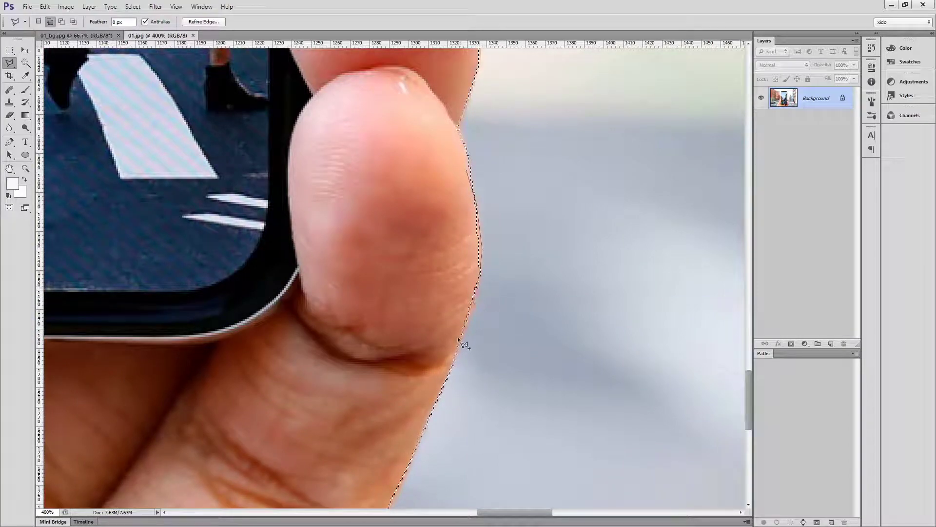
pyautogui.click(457, 350)
pyautogui.doubleClick(257, 308)
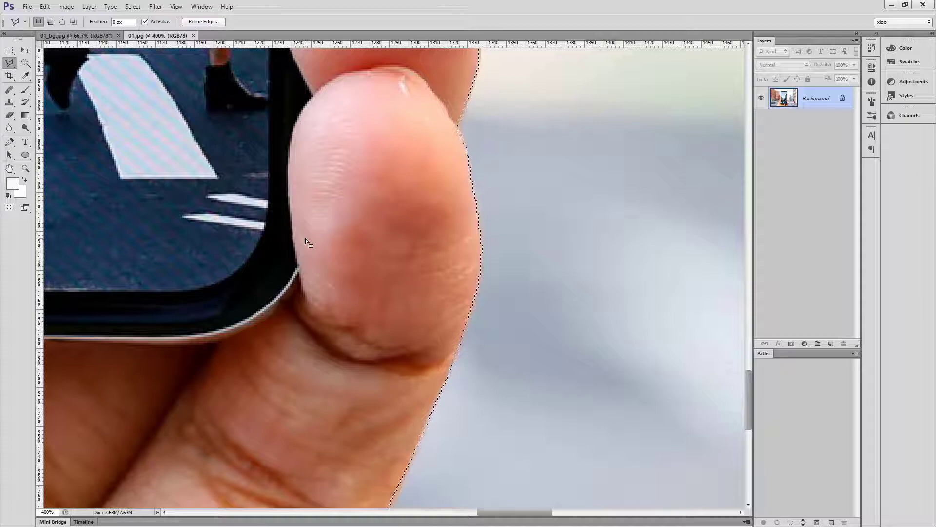
# Copy the selected hand and phone to a new layer and hide the Background layer.
pyautogui.hotkey('ctrl', '0')
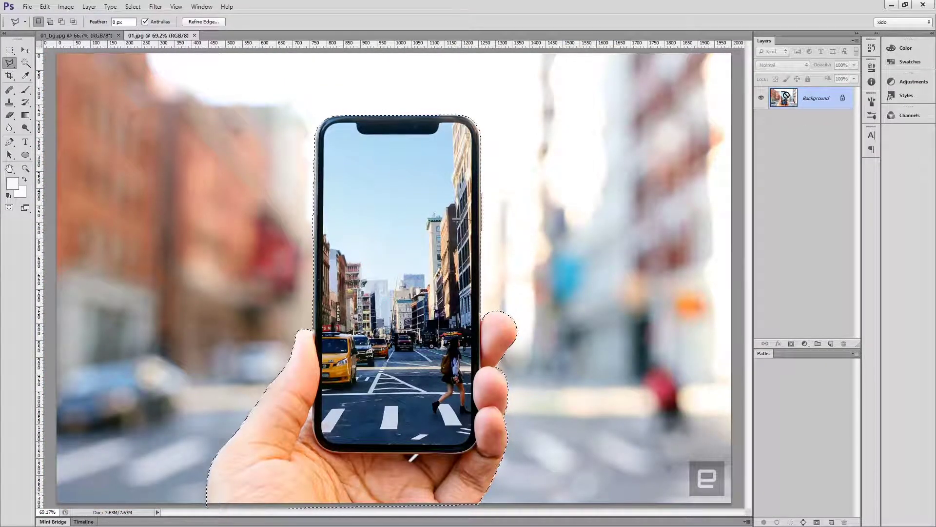
pyautogui.hotkey('ctrl', 'j')
pyautogui.click(762, 120)
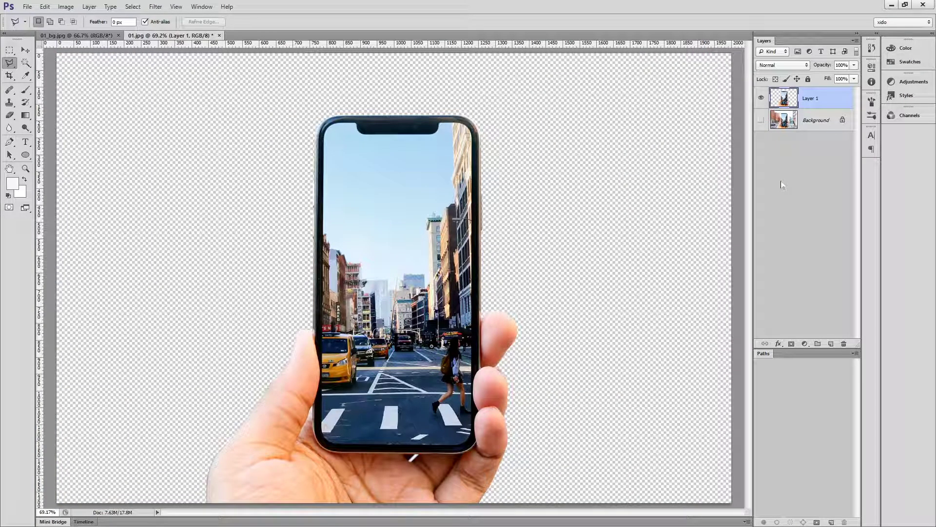
# Bring the desert road picture from 01_bg.jpg into 01.jpg as a new layer covering the canvas.
pyautogui.press('v')
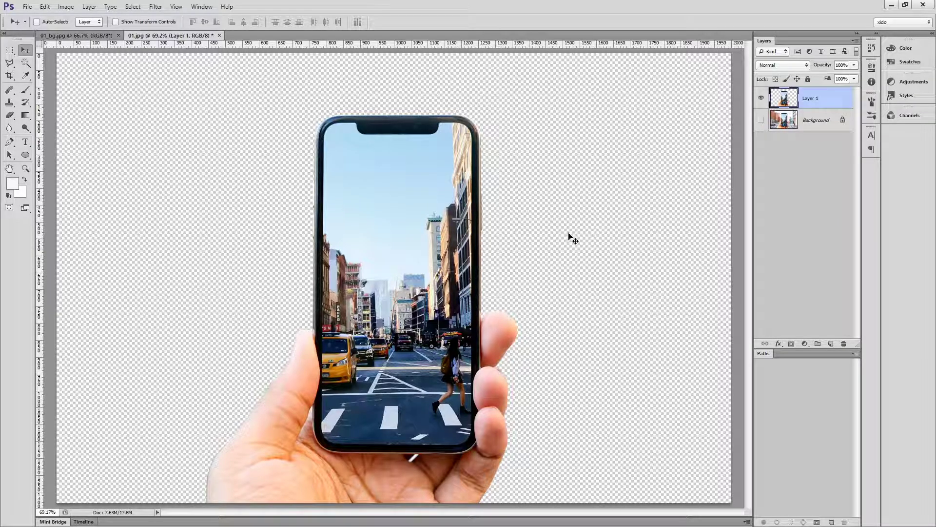
pyautogui.click(65, 36)
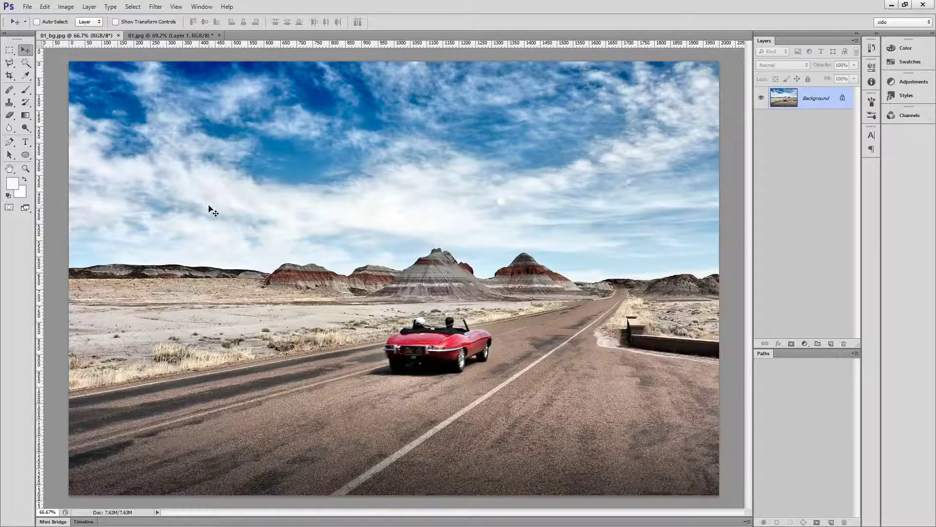
pyautogui.moveTo(194, 31); pyautogui.dragTo(409, 159)
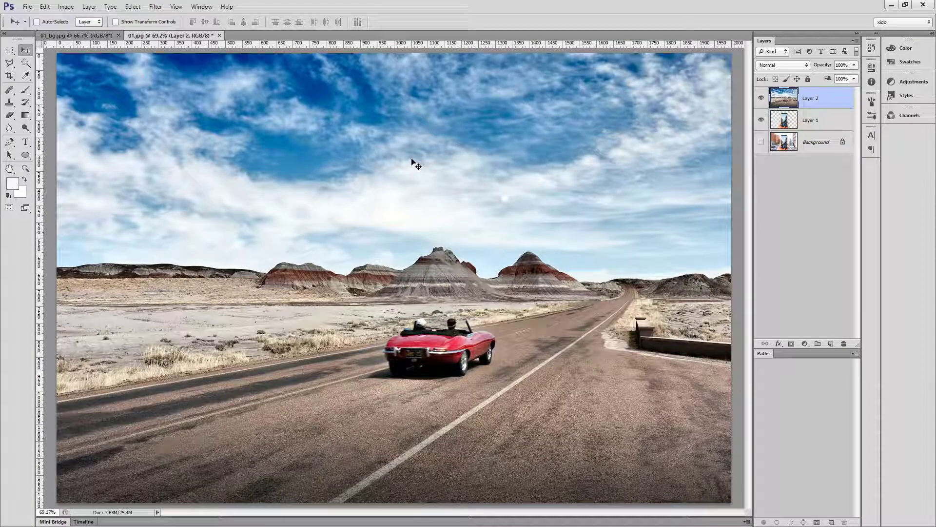
# Move the hand-and-phone cutout, Layer 1, above the desert road layer and check it against the new background.
pyautogui.hotkey('ctrl', '-')
pyautogui.click(824, 122)
pyautogui.moveTo(824, 122); pyautogui.dragTo(825, 97)
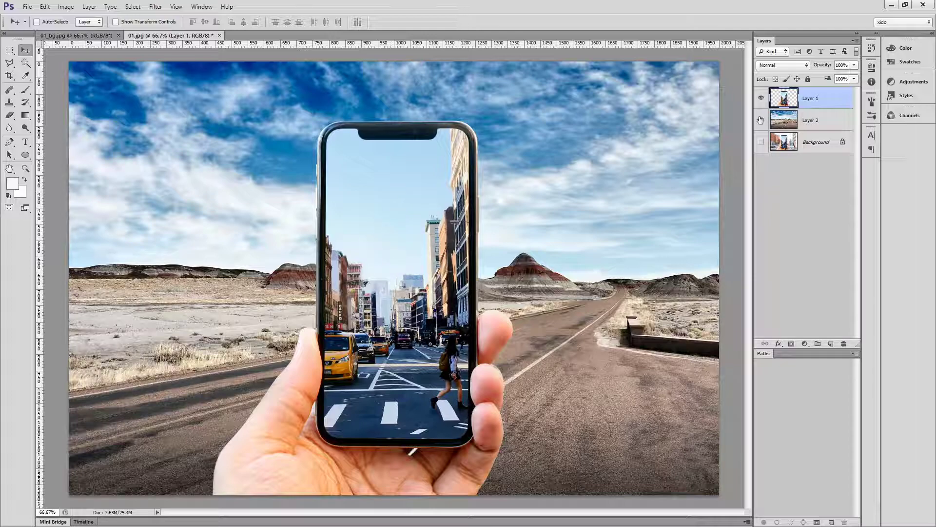
pyautogui.click(760, 99)
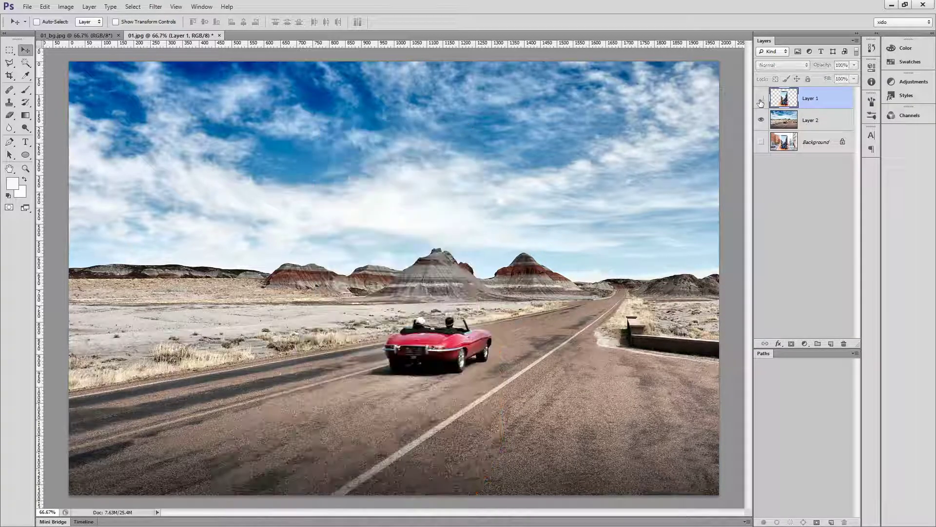
pyautogui.click(760, 99)
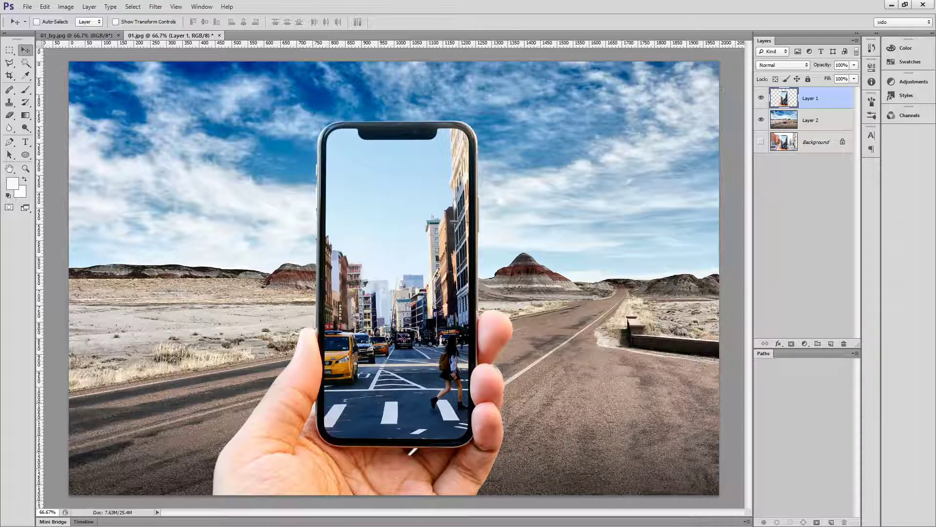
# Start a polygonal lasso outline of the phone screen along the notch's right-hand curve.
pyautogui.click(397, 339)
pyautogui.moveTo(387, 257); pyautogui.dragTo(343, 349)
pyautogui.click(346, 215)
pyautogui.click(347, 215)
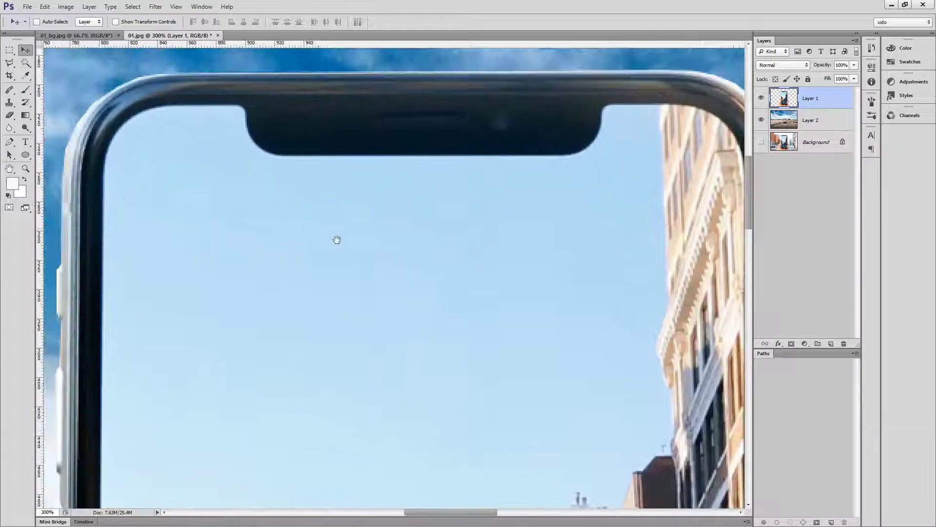
pyautogui.click(9, 63)
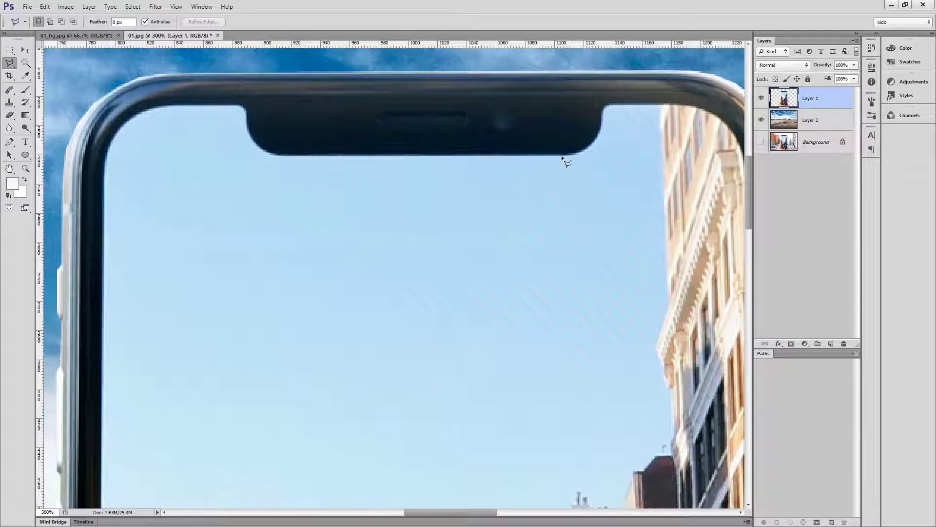
pyautogui.click(578, 155)
pyautogui.click(595, 147)
pyautogui.click(601, 111)
pyautogui.click(606, 105)
# Continue the lasso outline along the screen's top edge and around its upper-right corner.
pyautogui.moveTo(681, 110)
pyautogui.mouseDown()
pyautogui.moveTo(483, 117)
pyautogui.moveTo(505, 113)
pyautogui.mouseUp()
pyautogui.click(507, 108)
pyautogui.click(518, 116)
pyautogui.click(529, 126)
pyautogui.click(538, 140)
pyautogui.click(543, 157)
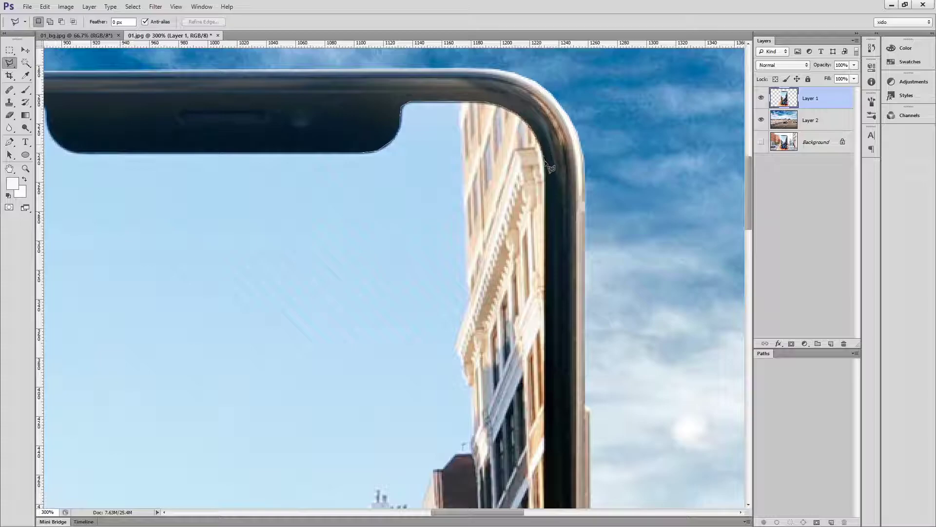
# Extend the lasso outline down the screen's right edge and around its lower-right corner.
pyautogui.scroll(-2, 542, 322)
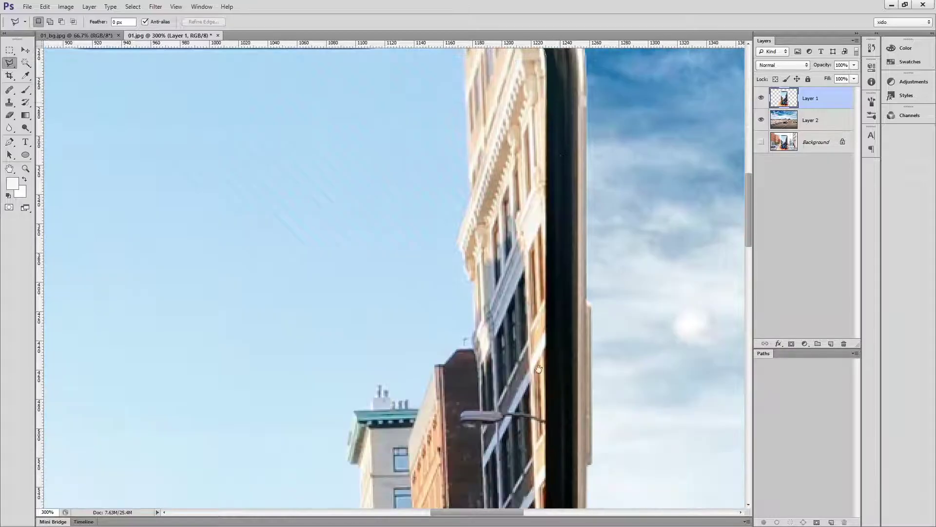
pyautogui.scroll(-15, 543, 332)
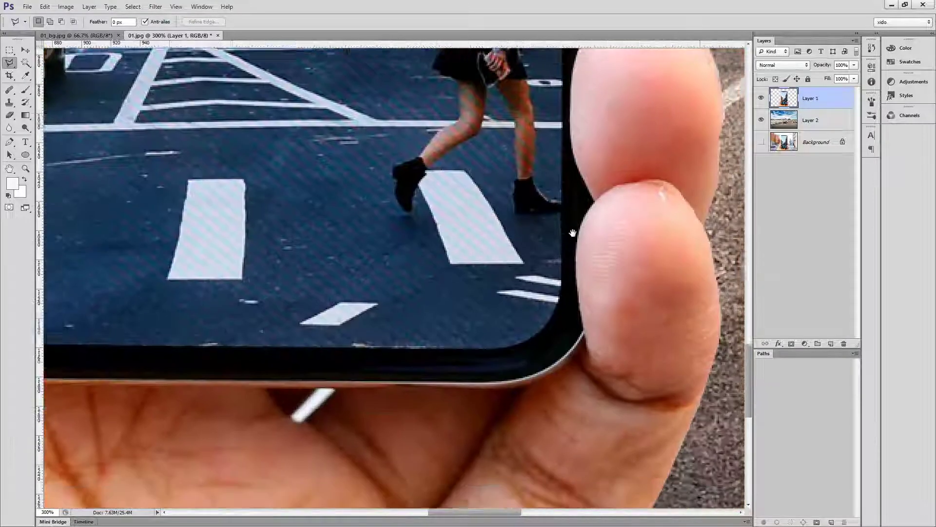
pyautogui.scroll(-1, 573, 233)
pyautogui.click(556, 303)
pyautogui.click(552, 311)
pyautogui.click(545, 319)
pyautogui.click(538, 324)
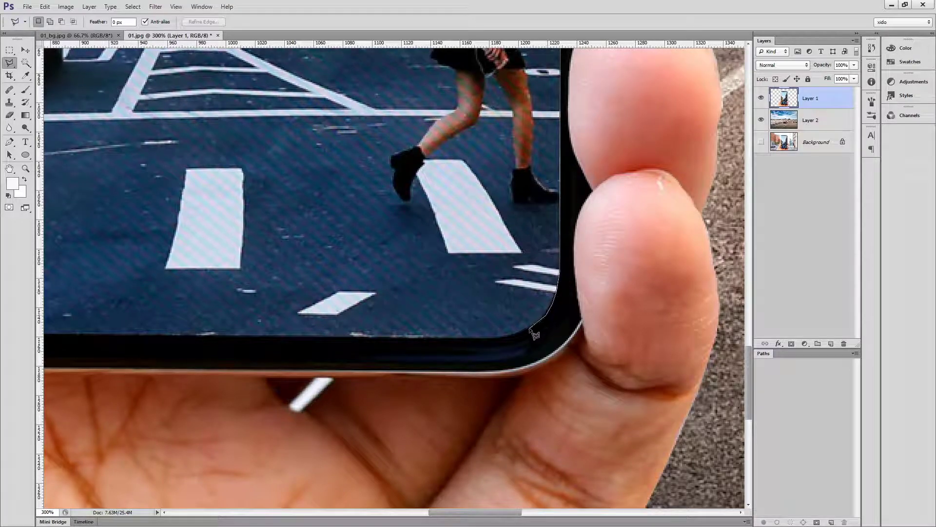
# Continue the lasso outline along the screen's bottom edge and around its lower-left corner.
pyautogui.click(477, 341)
pyautogui.click(379, 348)
pyautogui.moveTo(94, 338); pyautogui.dragTo(382, 330)
pyautogui.click(349, 312)
pyautogui.click(332, 285)
pyautogui.click(329, 277)
# Trace the lasso outline up the screen's left edge and around its upper-left corner.
pyautogui.moveTo(337, 195)
pyautogui.mouseDown()
pyautogui.moveTo(291, 386)
pyautogui.moveTo(291, 507)
pyautogui.mouseUp()
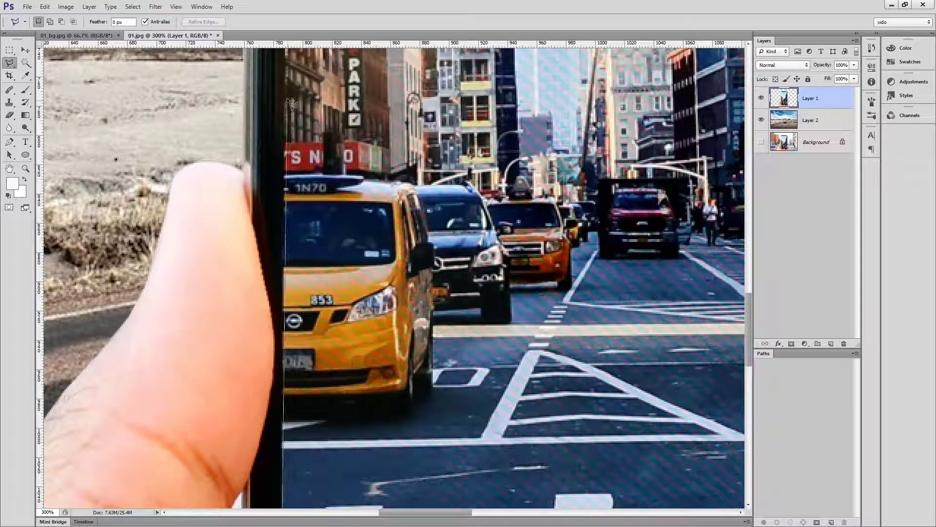
pyautogui.moveTo(289, 102); pyautogui.dragTo(292, 390)
pyautogui.moveTo(312, 49); pyautogui.dragTo(300, 343)
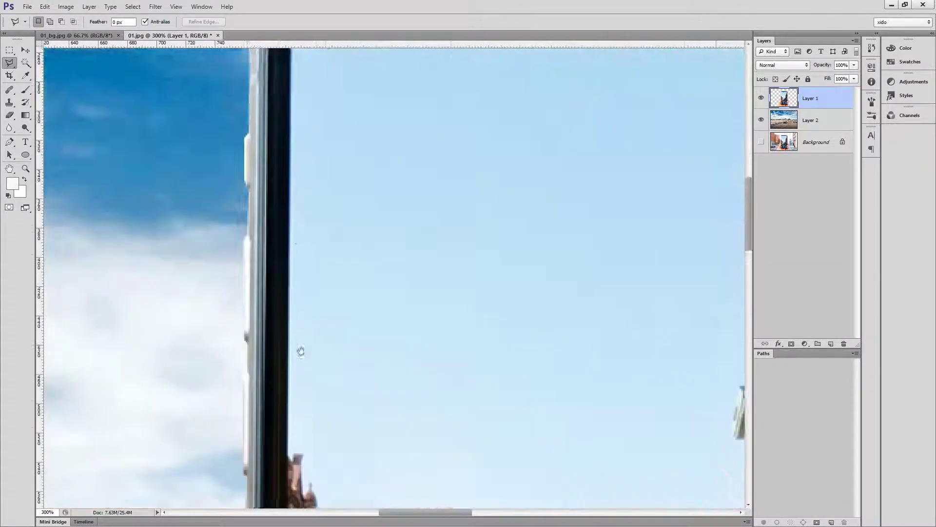
pyautogui.moveTo(293, 61); pyautogui.dragTo(295, 246)
pyautogui.click(299, 188)
pyautogui.click(335, 155)
pyautogui.click(361, 146)
# Trace the notch's left-hand curve and close the lasso selection of the phone screen.
pyautogui.click(435, 151)
pyautogui.click(436, 173)
pyautogui.click(445, 184)
pyautogui.click(459, 194)
pyautogui.doubleClick(471, 197)
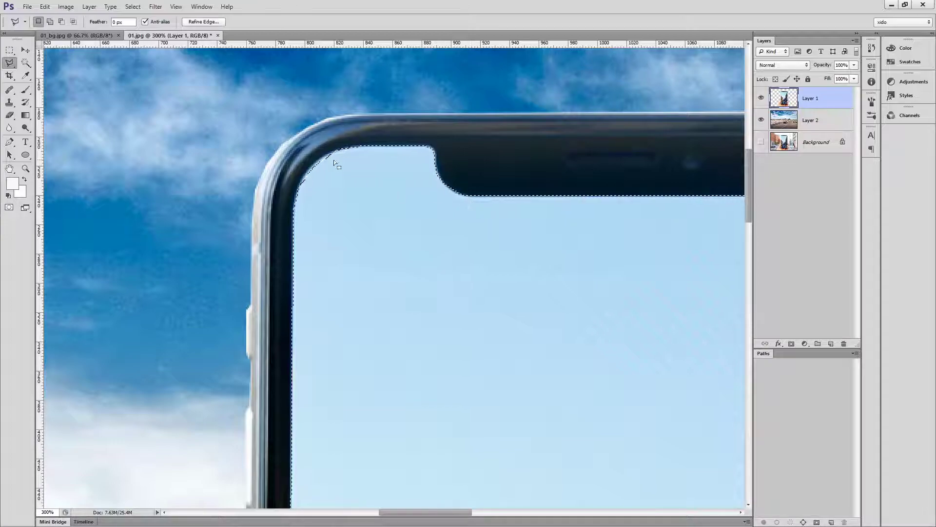
# Refine the screen selection along the curve of its upper-left corner.
pyautogui.click(314, 167)
pyautogui.click(307, 176)
pyautogui.click(303, 183)
pyautogui.click(303, 224)
pyautogui.doubleClick(393, 283)
# Check the selection's edges and copy the selected phone screen from Layer 1 to a new layer.
pyautogui.scroll(-1, 393, 283)
pyautogui.scroll(-1, 393, 283)
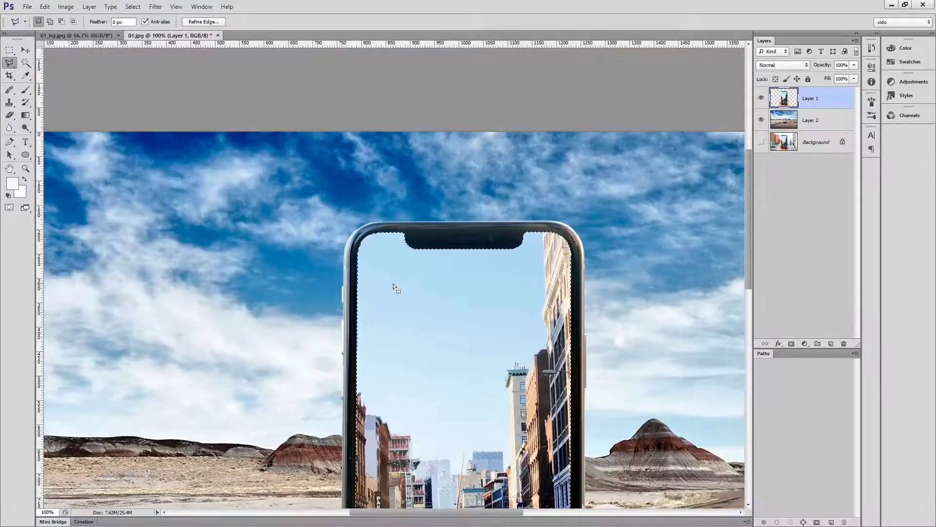
pyautogui.moveTo(537, 354); pyautogui.dragTo(453, 163)
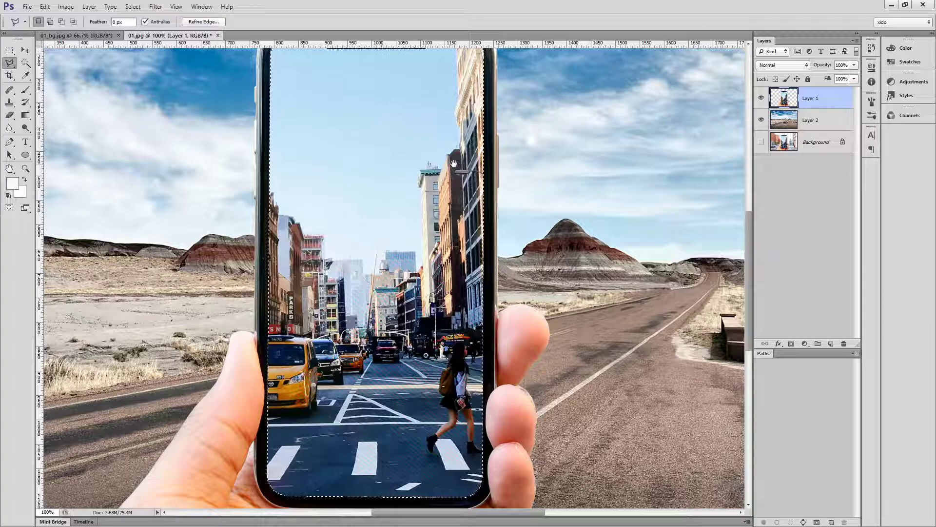
pyautogui.keyDown('alt'); pyautogui.click(369, 232); pyautogui.keyUp('alt')
pyautogui.hotkey('ctrl', 'j')
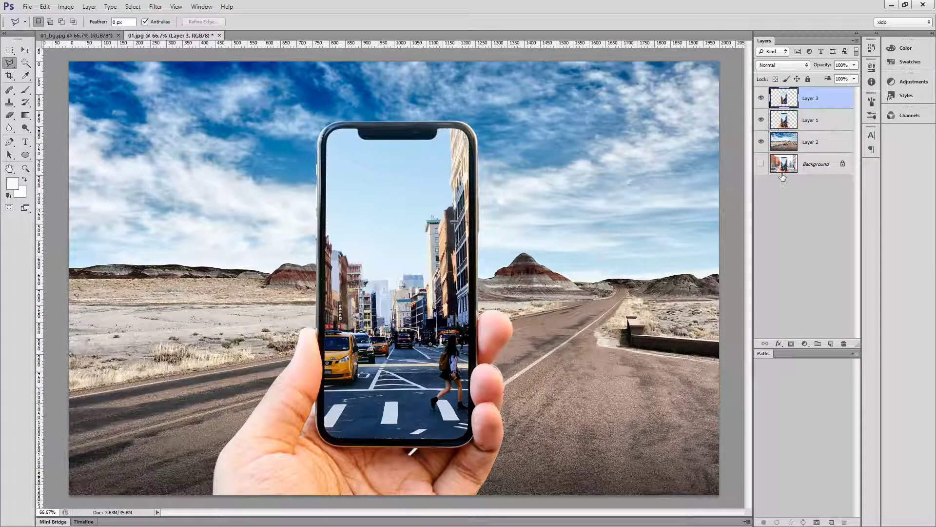
# Duplicate the hand-and-phone layer, Layer 1, and hide the original.
pyautogui.press('v')
pyautogui.click(761, 141)
pyautogui.click(791, 123)
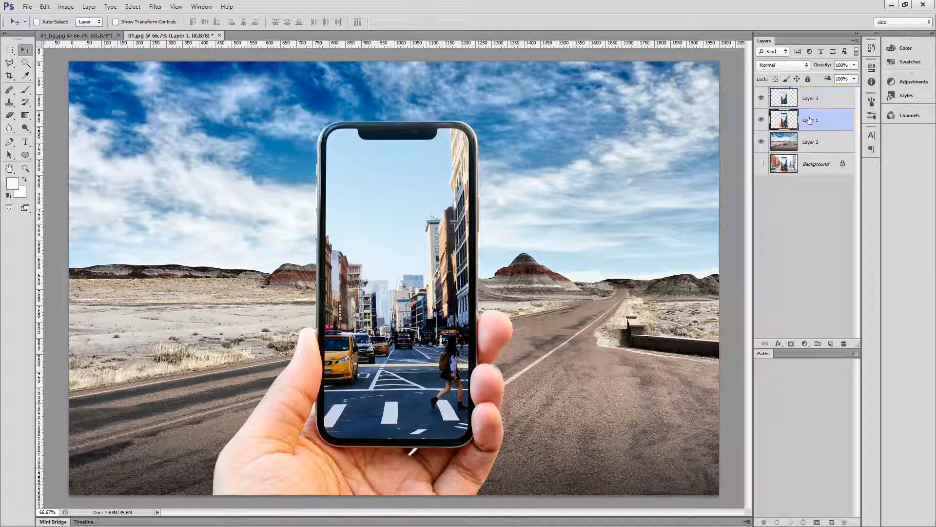
pyautogui.hotkey('ctrl', 'j')
pyautogui.click(761, 142)
# Select the outline of Layer 3, hide that layer, delete the screen area from Layer 1 copy, and deselect.
pyautogui.keyDown('ctrl'); pyautogui.click(779, 103); pyautogui.keyUp('ctrl')
pyautogui.click(761, 98)
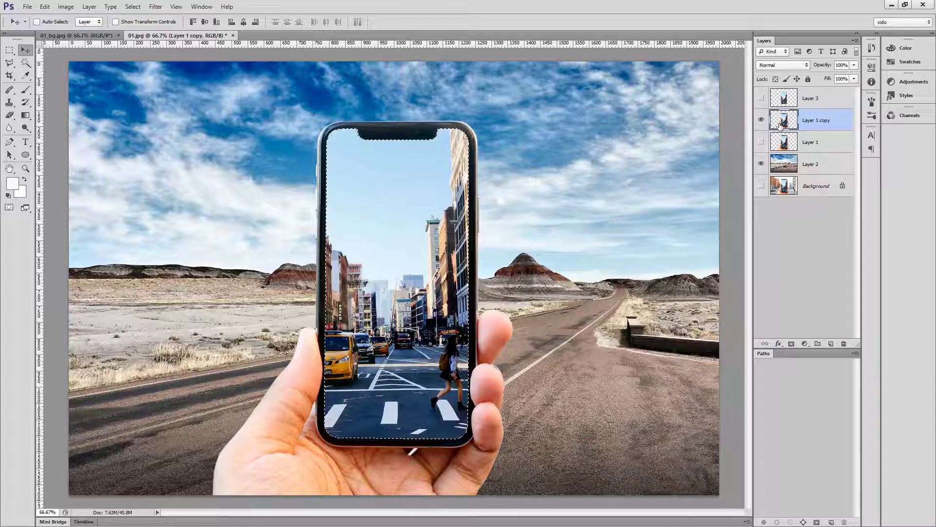
pyautogui.press('Delete')
pyautogui.hotkey('ctrl', 'd')
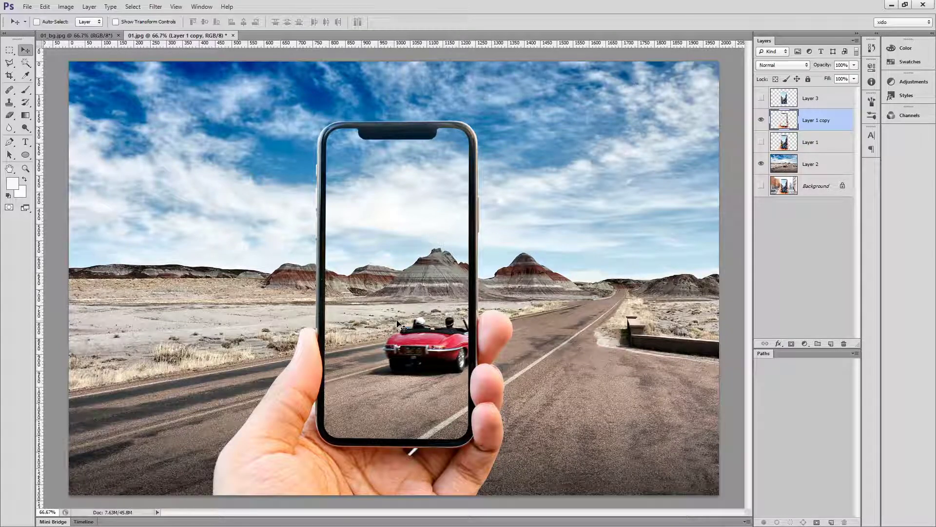
# Hide Layer 1 copy and the Background, keep the desert road layer visible, and duplicate that layer.
pyautogui.click(761, 121)
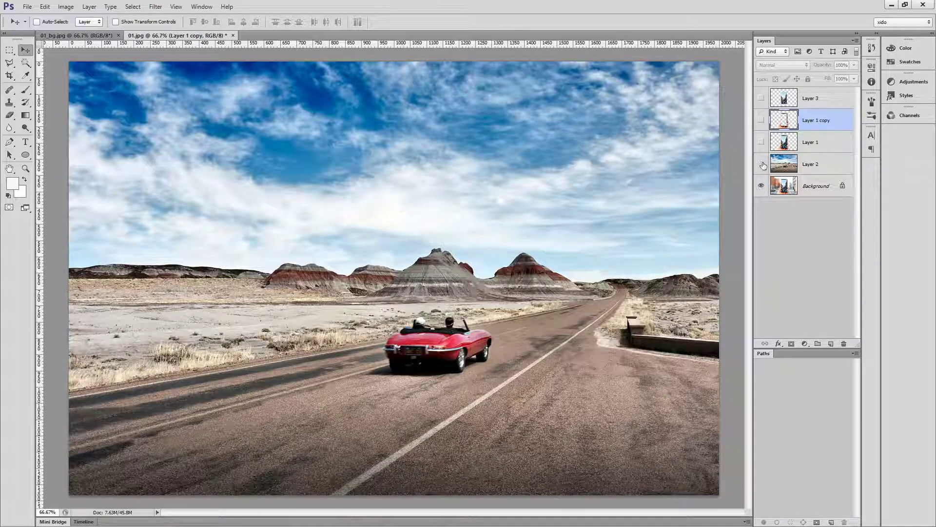
pyautogui.click(761, 165)
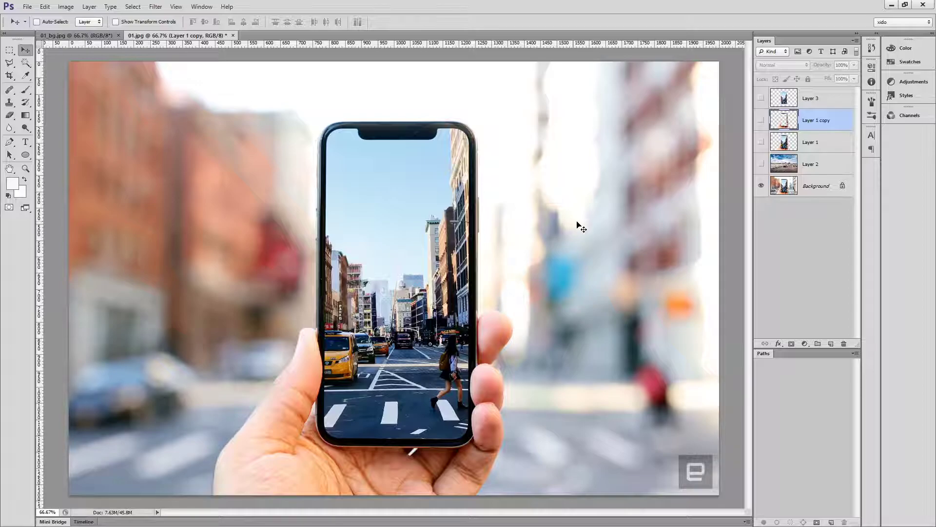
pyautogui.click(761, 186)
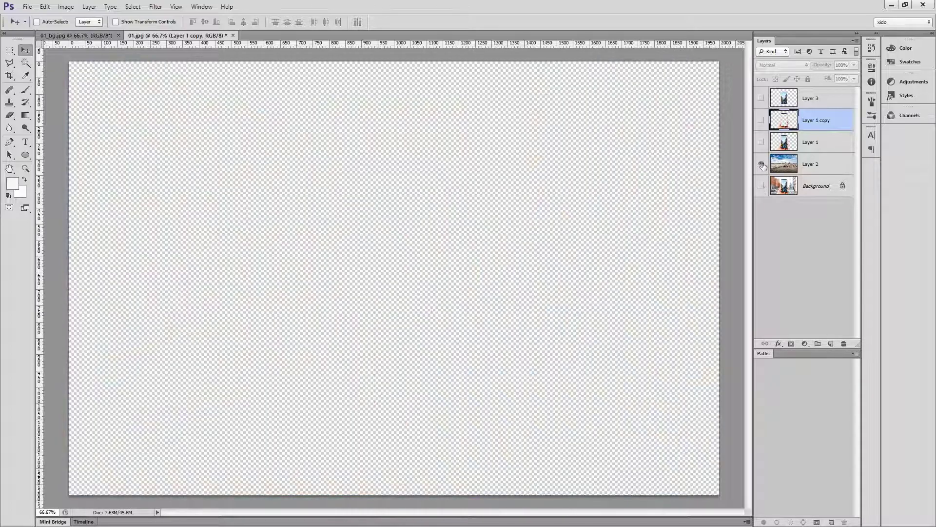
pyautogui.click(761, 164)
pyautogui.click(784, 163)
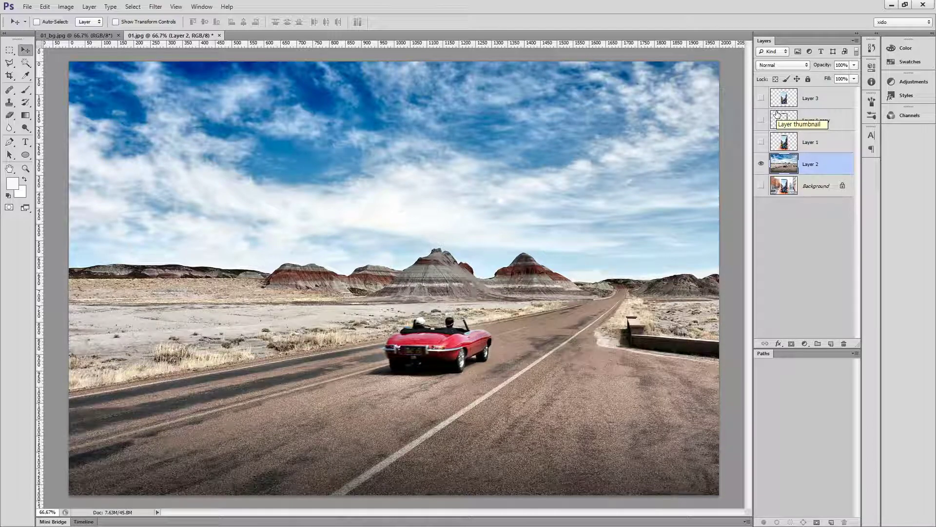
pyautogui.hotkey('ctrl', 'j')
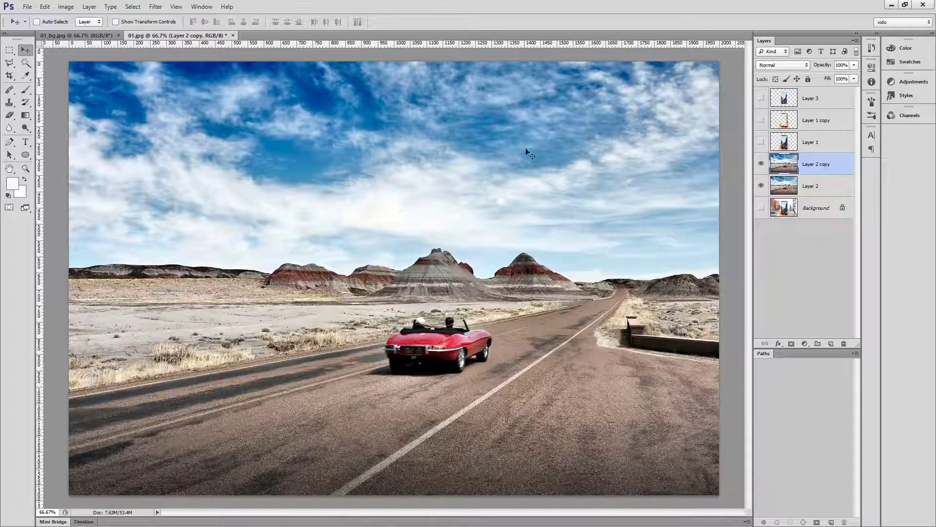
# Apply a moderate Gaussian Blur to the duplicated desert road layer, Layer 2 copy.
pyautogui.click(163, 8)
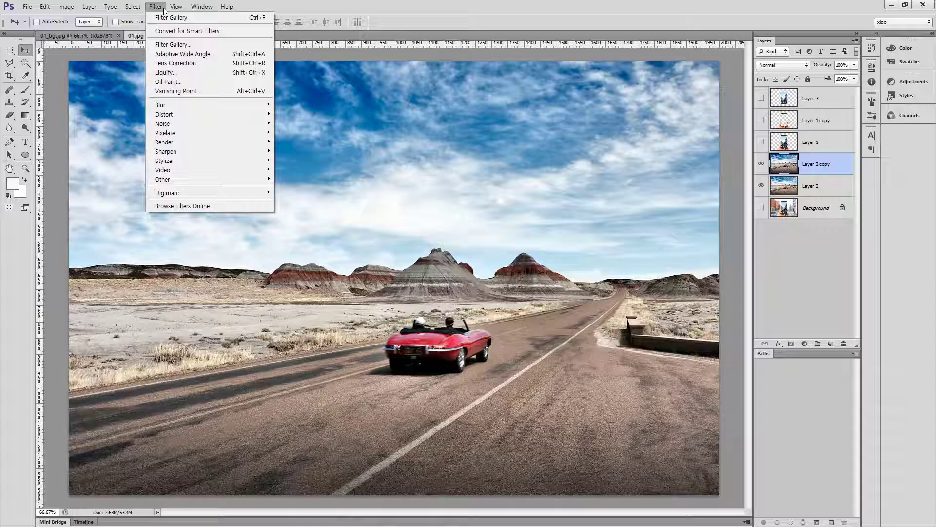
pyautogui.moveTo(193, 106)
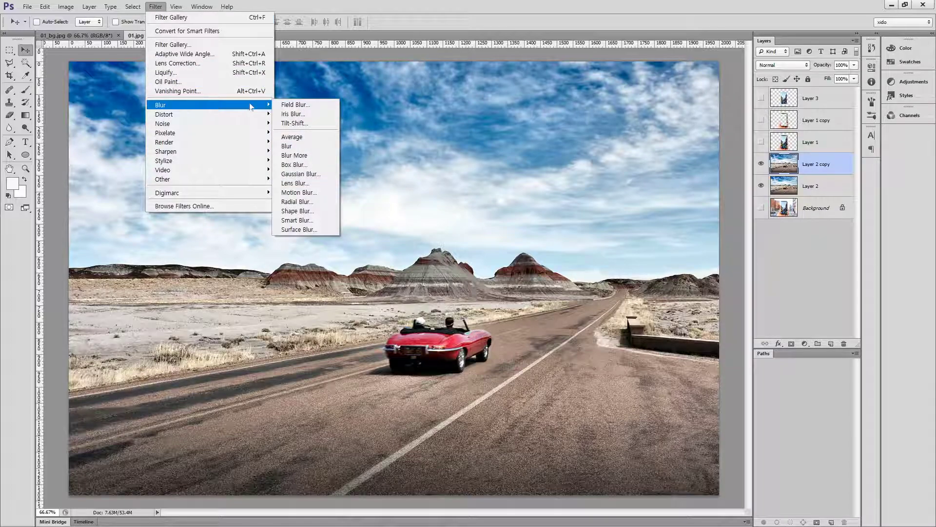
pyautogui.click(317, 174)
pyautogui.moveTo(168, 269); pyautogui.dragTo(155, 273)
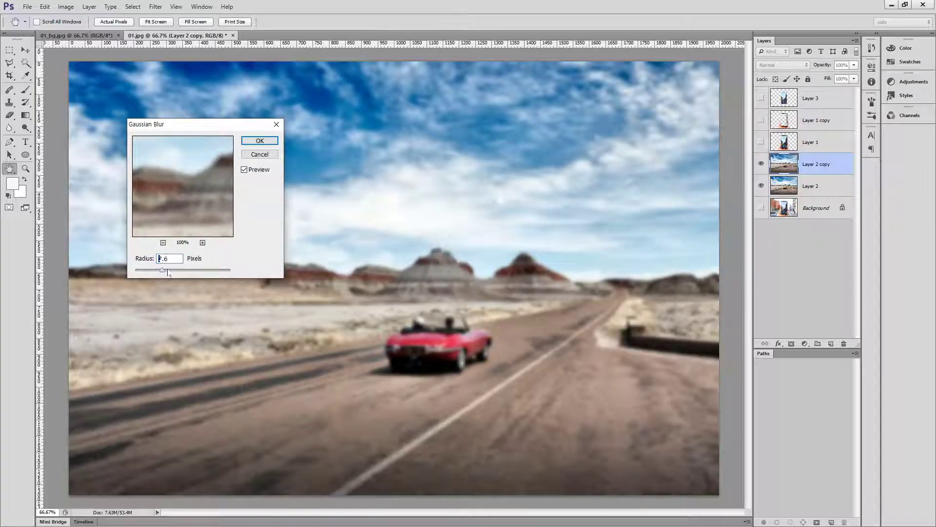
pyautogui.click(260, 141)
pyautogui.press('v')
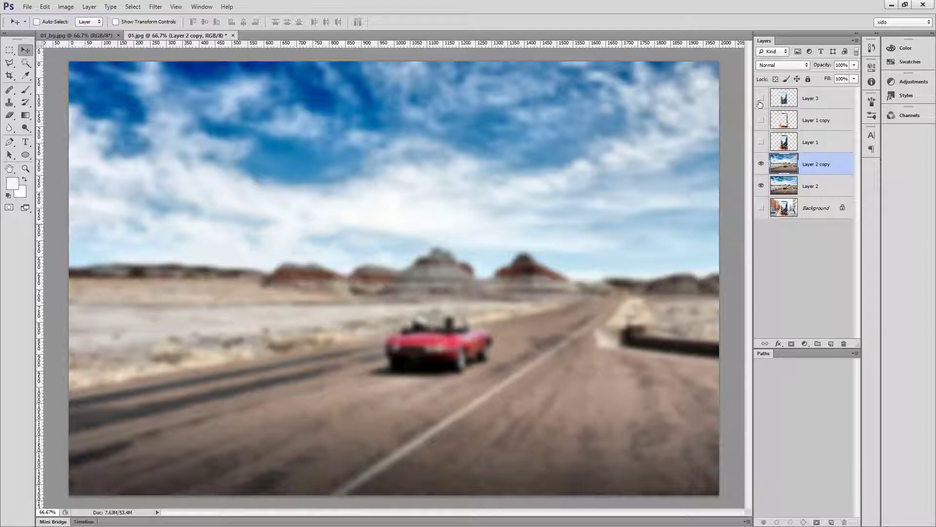
# Load the outline of Layer 3 as a selection, hide Layer 3 and the blurred copy, and make the sharp Layer 2 active.
pyautogui.click(761, 120)
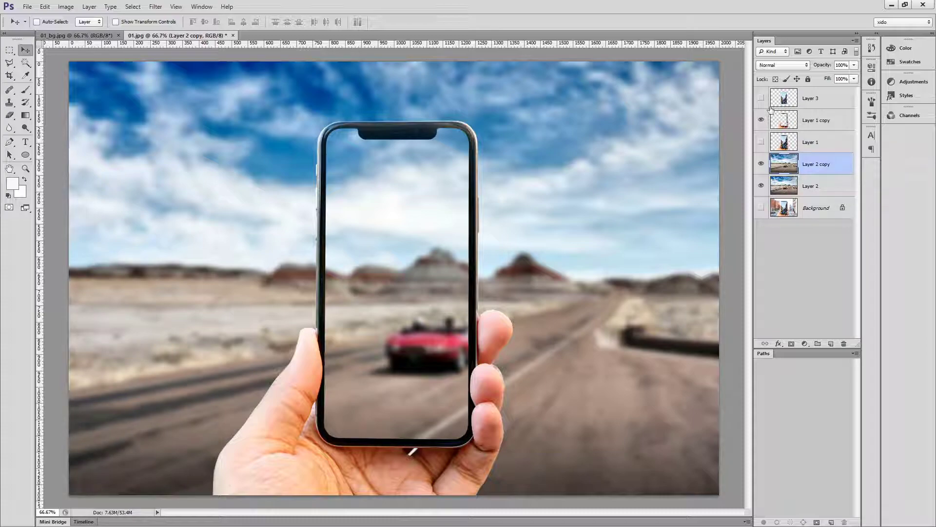
pyautogui.click(762, 119)
pyautogui.click(761, 98)
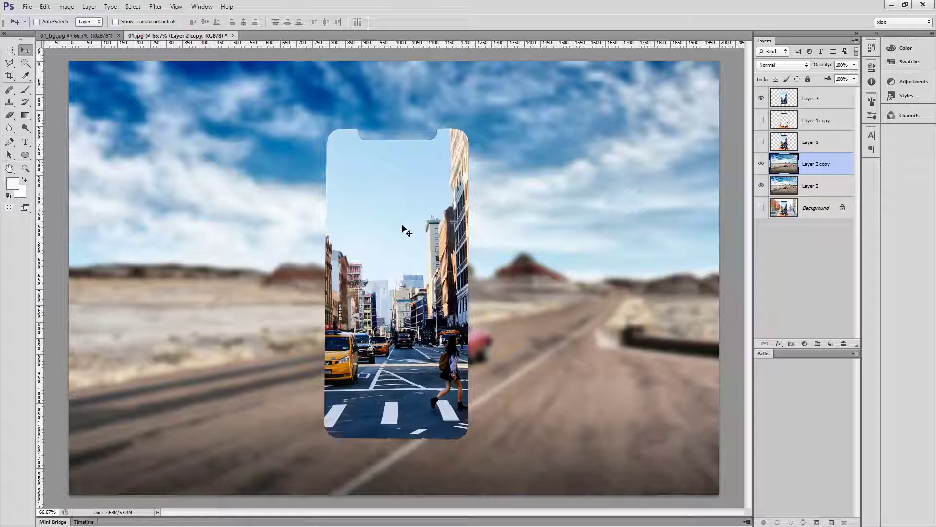
pyautogui.keyDown('ctrl'); pyautogui.click(783, 100); pyautogui.keyUp('ctrl')
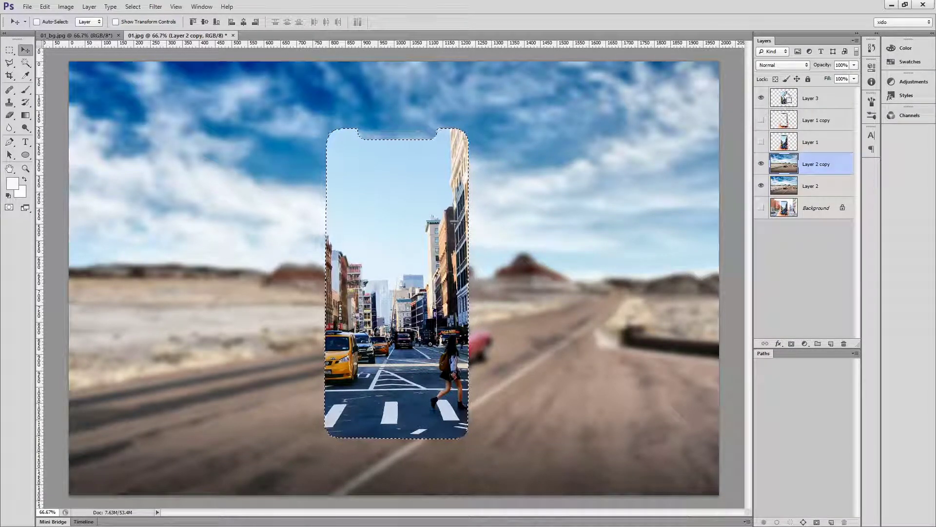
pyautogui.click(761, 97)
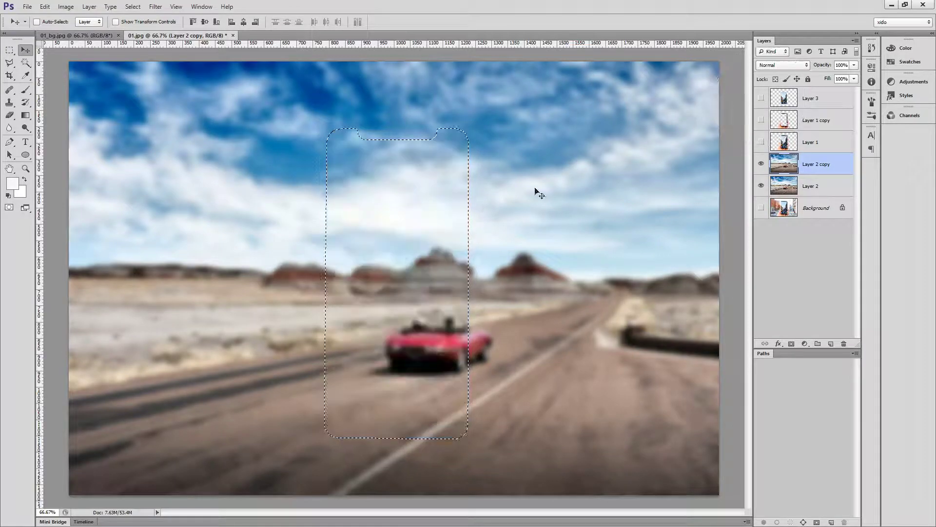
pyautogui.click(761, 164)
pyautogui.click(793, 185)
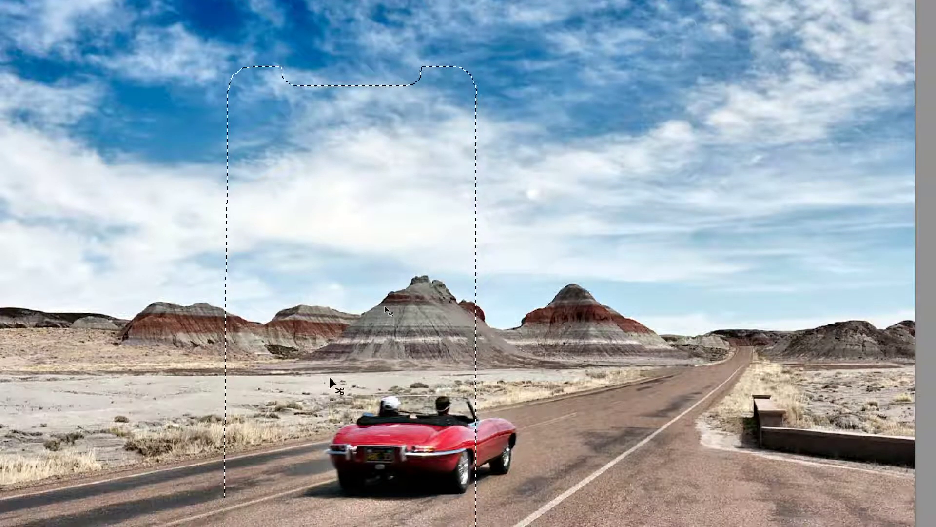
# Copy the selected screen area of Layer 2 onto a new layer above the blurred copy, and show it inside Layer 1 copy's phone.
pyautogui.hotkey('ctrl', 'd')
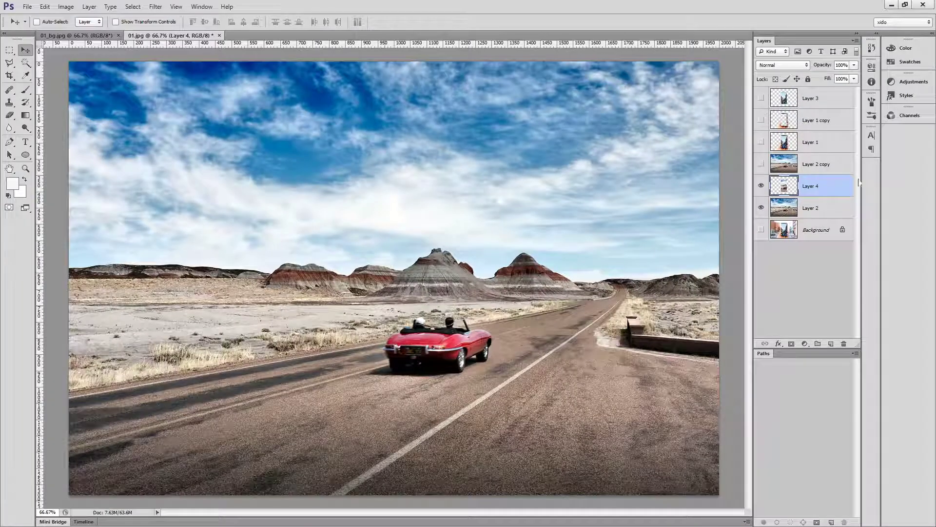
pyautogui.moveTo(829, 188); pyautogui.dragTo(832, 164)
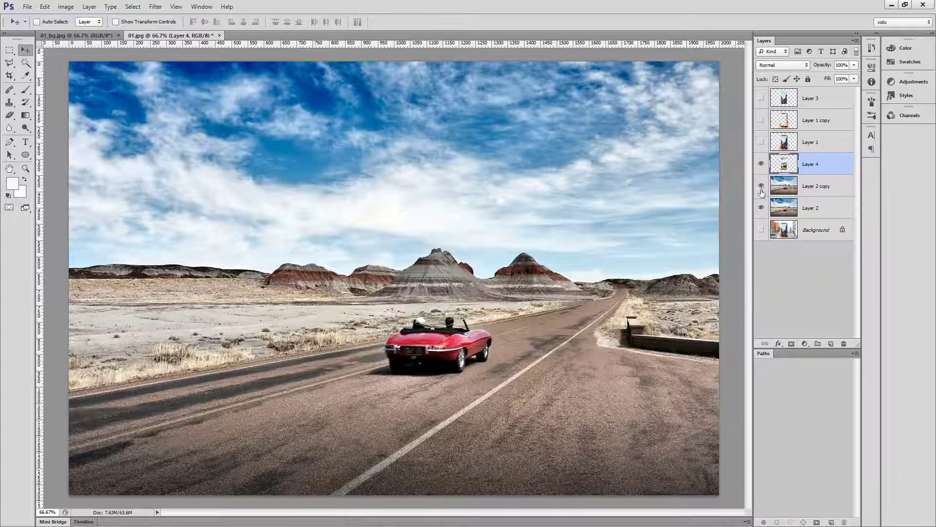
pyautogui.click(762, 186)
pyautogui.click(761, 207)
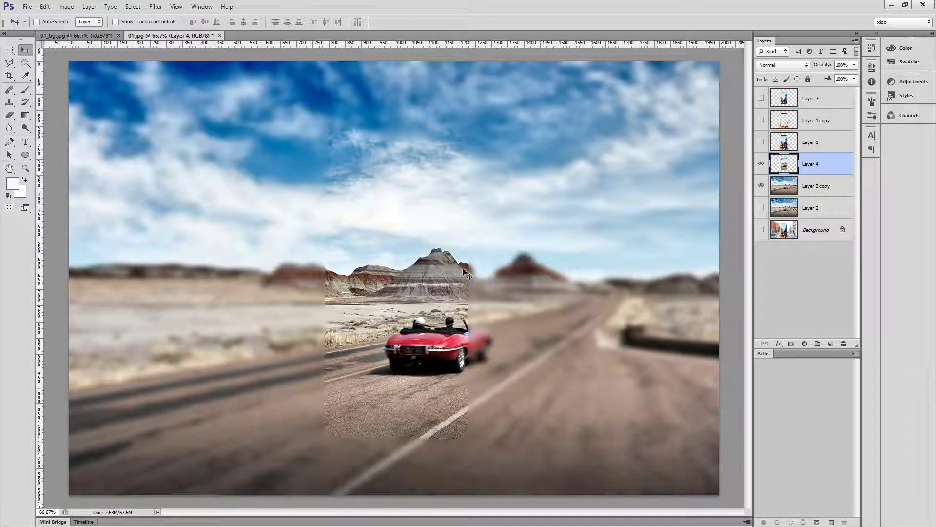
pyautogui.click(762, 120)
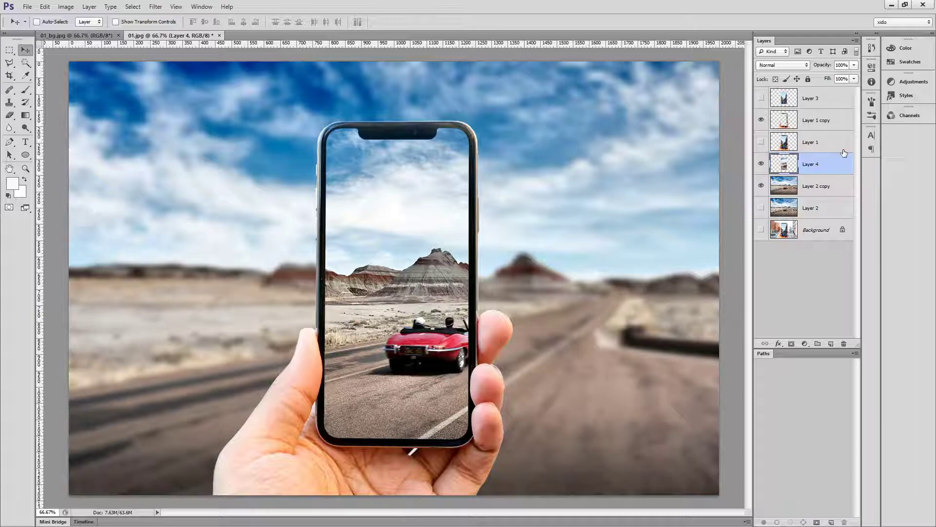
# Hide Layer 4 and the blurred Layer 2 copy, and show the sharp Layer 2 behind the phone.
pyautogui.click(761, 163)
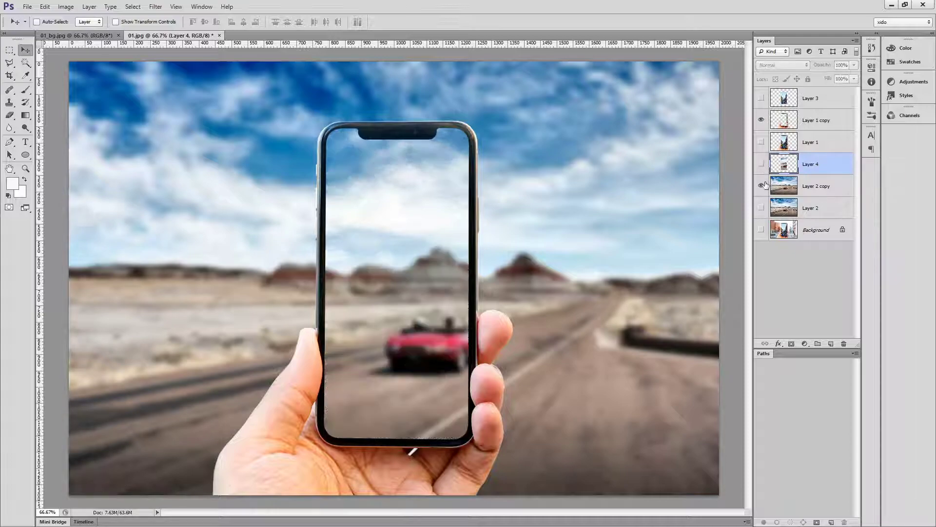
pyautogui.click(761, 185)
pyautogui.click(808, 191)
pyautogui.click(761, 186)
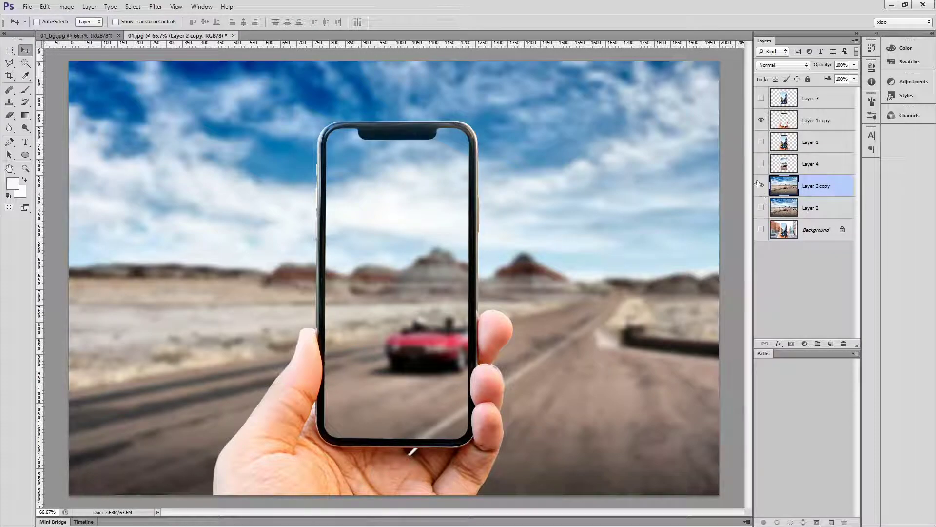
pyautogui.click(760, 208)
pyautogui.click(761, 185)
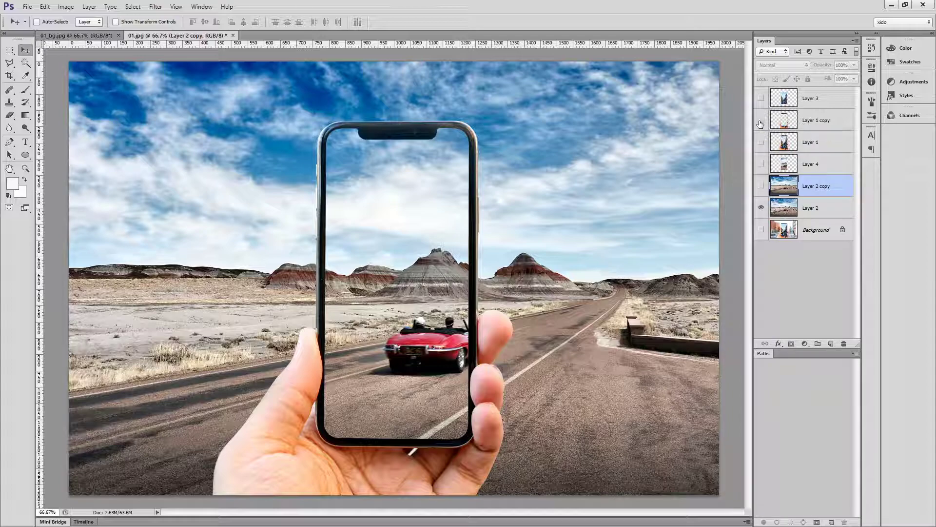
# Hide Layer 1 copy, keep Layer 1 hidden, and show Layer 3 over the desert road as the active layer.
pyautogui.click(761, 121)
pyautogui.click(761, 143)
pyautogui.click(801, 145)
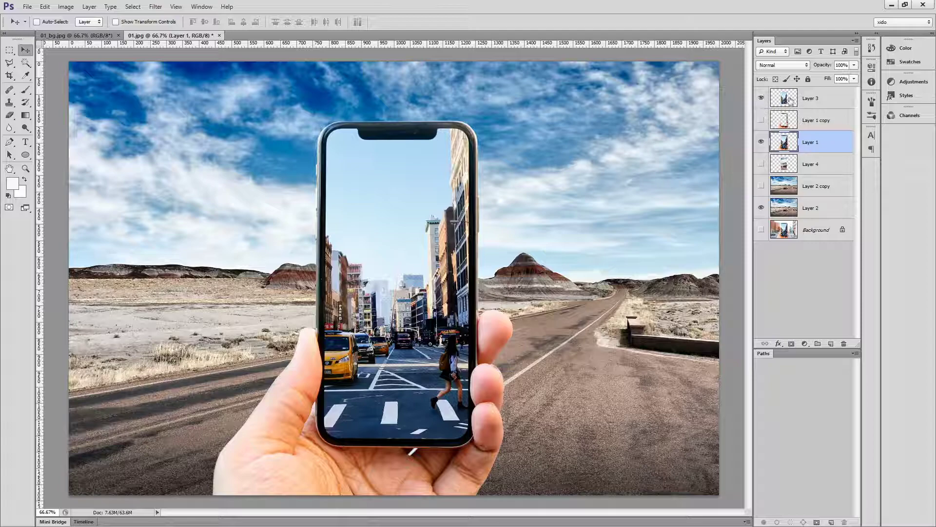
pyautogui.click(762, 142)
pyautogui.click(800, 102)
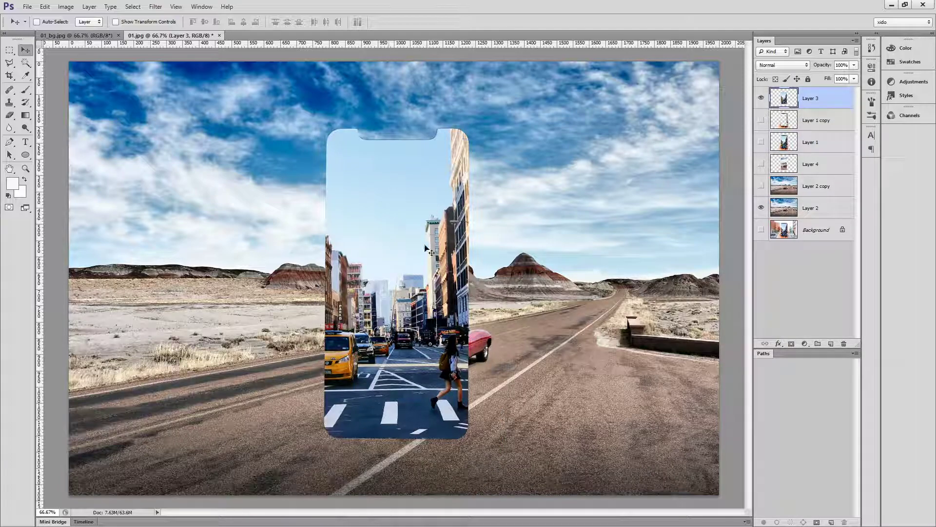
# Turn the Layer 3 screen shape solid black using Hue/Saturation with Lightness at -100.
pyautogui.hotkey('ctrl', 'u')
pyautogui.moveTo(691, 220); pyautogui.dragTo(644, 221)
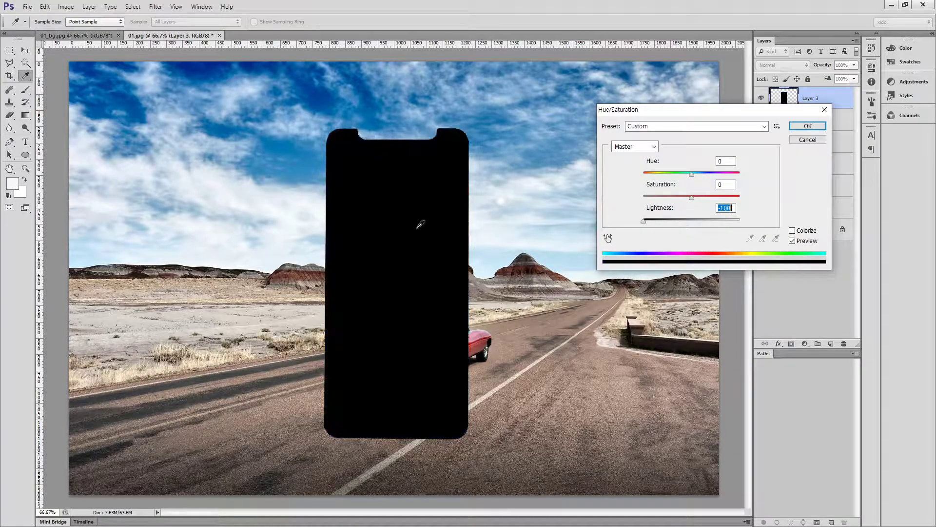
pyautogui.click(807, 127)
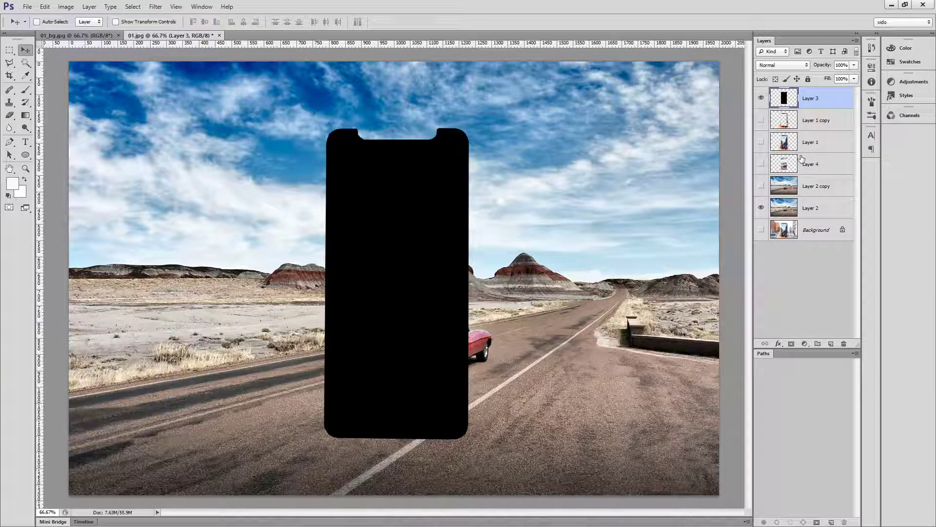
# Delete Layer 1 copy and show the blurred Layer 2 copy.
pyautogui.click(824, 122)
pyautogui.press('Delete')
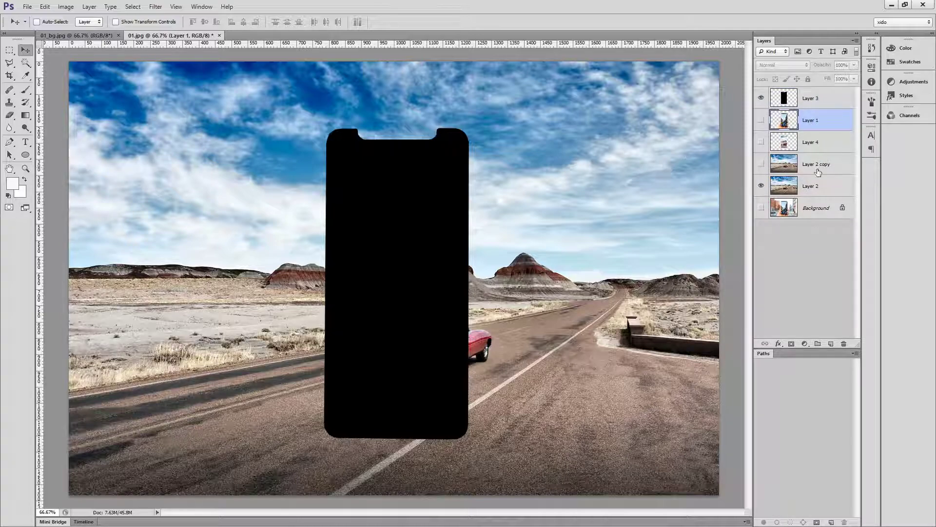
pyautogui.click(761, 165)
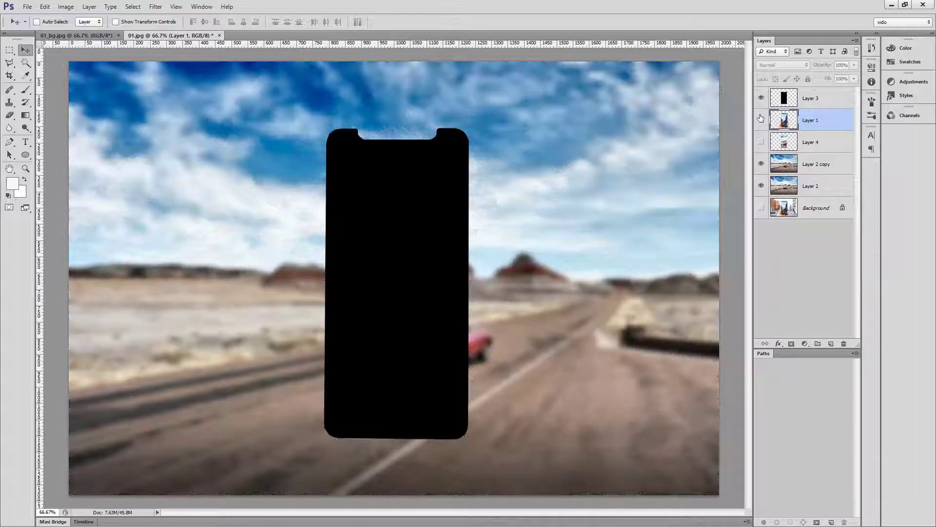
# Move the sharp Layer 2 above the black Layer 3 and clip it to that shape with a clipping mask.
pyautogui.click(810, 191)
pyautogui.moveTo(819, 117); pyautogui.dragTo(827, 93)
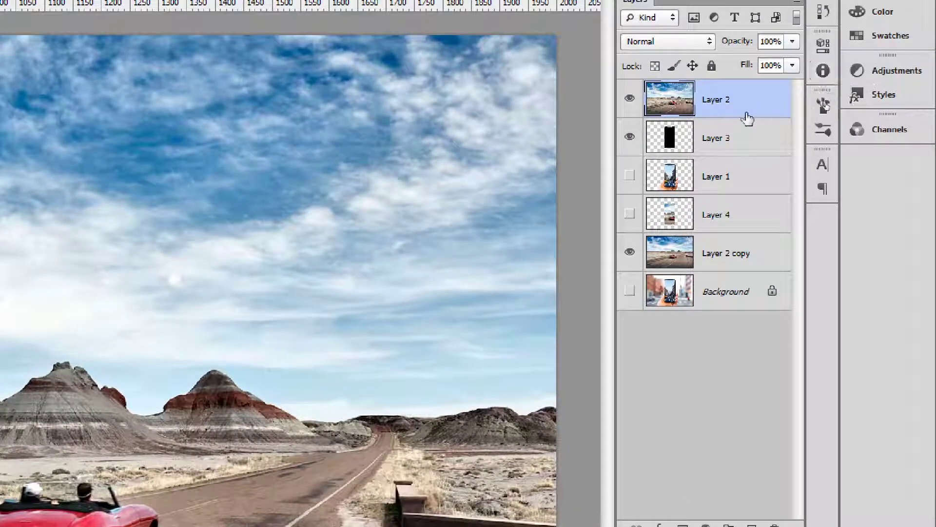
pyautogui.moveTo(762, 132)
pyautogui.mouseDown()
pyautogui.moveTo(765, 111)
pyautogui.moveTo(763, 146)
pyautogui.moveTo(763, 118)
pyautogui.mouseUp()
pyautogui.rightClick(763, 102)
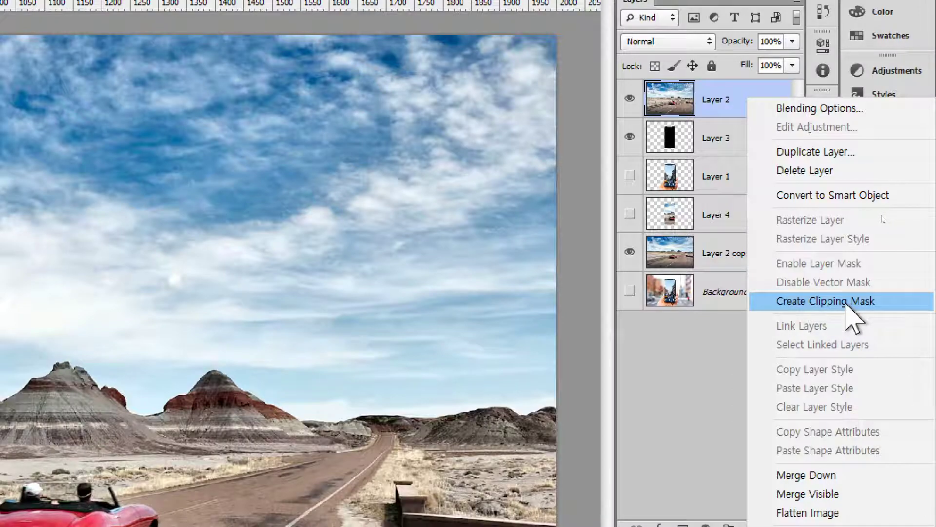
pyautogui.click(746, 107)
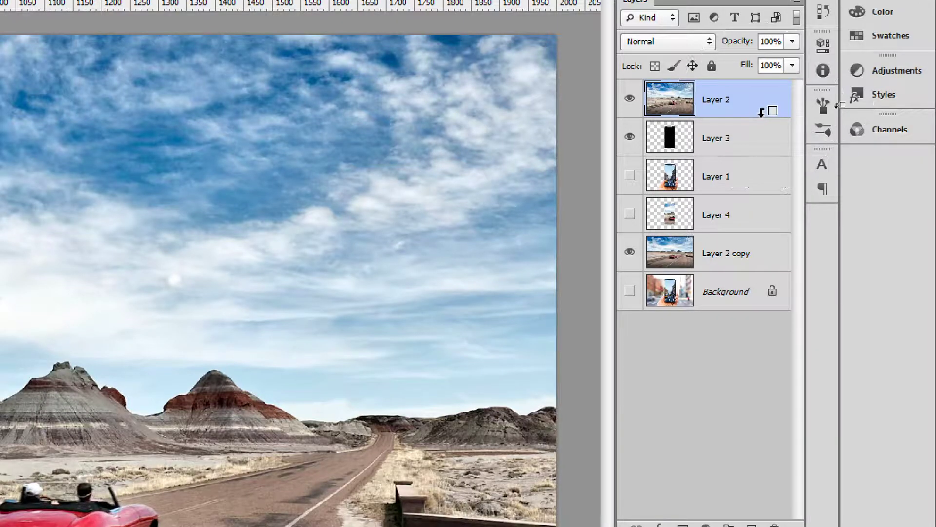
pyautogui.keyDown('alt'); pyautogui.click(761, 111); pyautogui.keyUp('alt')
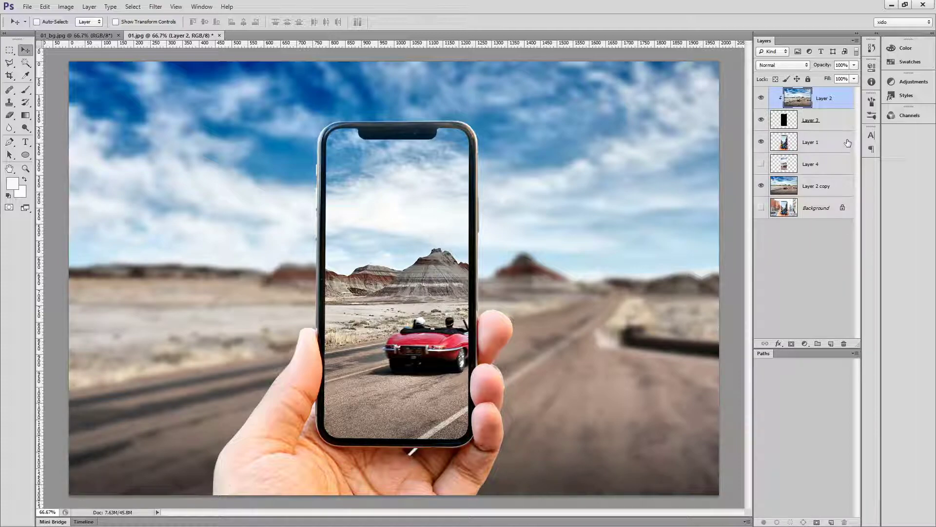
# Add a duplicate of Layer 2 clipped to Layer 3, and scale it proportionally about its centre to about 86%.
pyautogui.hotkey('ctrl', 'j')
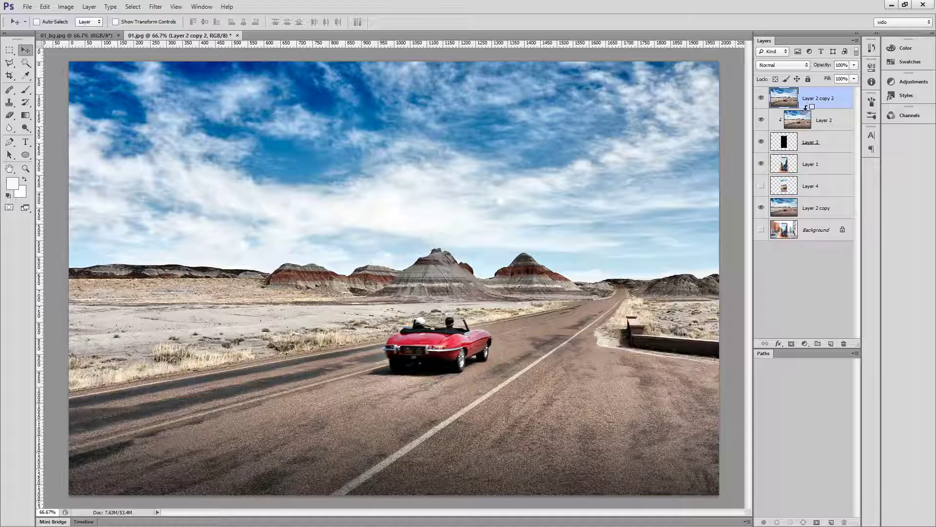
pyautogui.keyDown('alt'); pyautogui.click(806, 106); pyautogui.keyUp('alt')
pyautogui.hotkey('ctrl', '-')
pyautogui.hotkey('ctrl', 't')
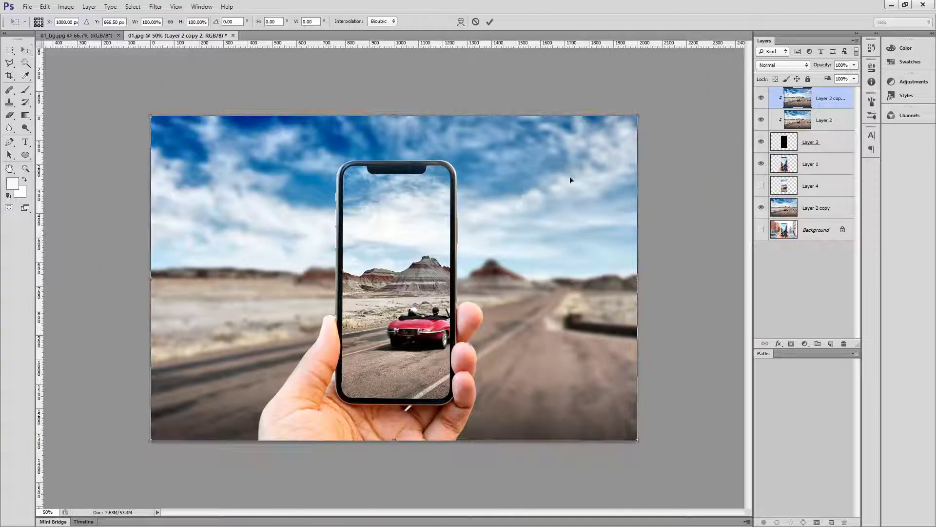
pyautogui.moveTo(635, 114); pyautogui.dragTo(604, 174)
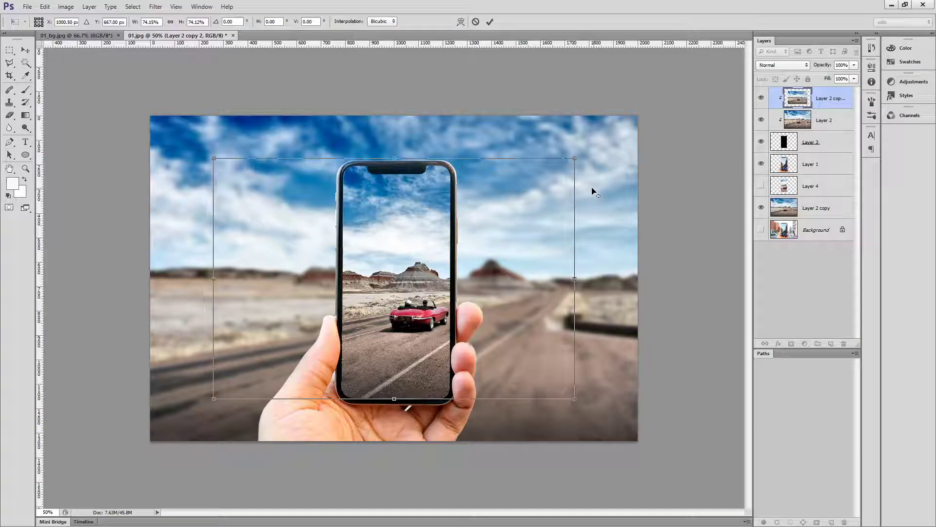
pyautogui.moveTo(579, 159); pyautogui.dragTo(604, 140)
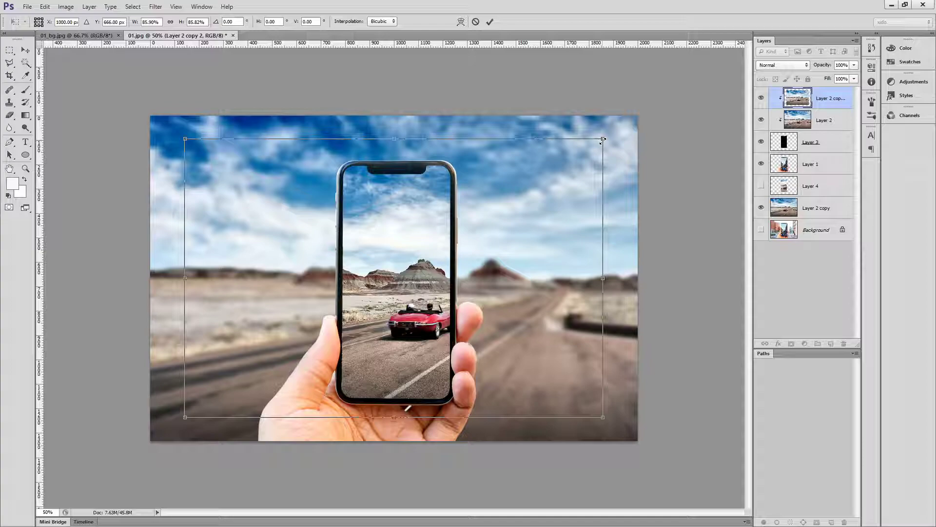
pyautogui.press('Return')
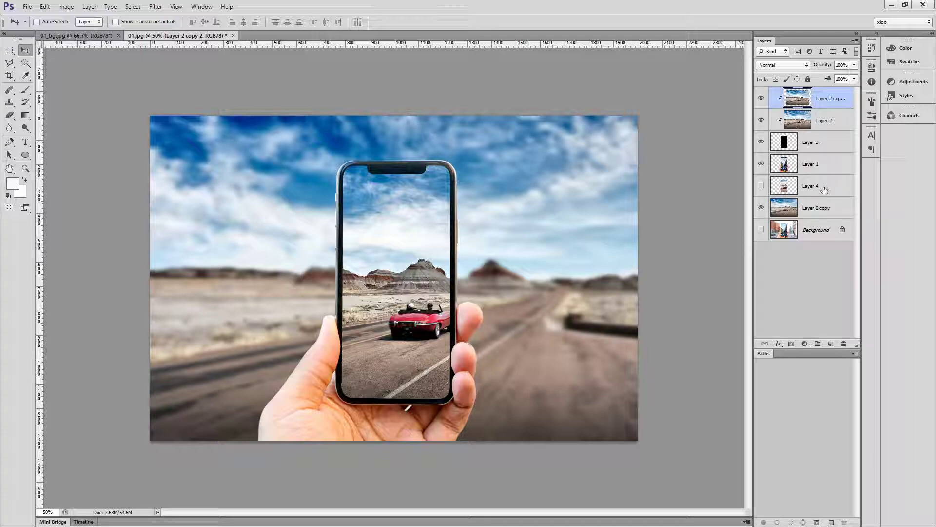
# Move the original Layer 2 below the blurred Layer 2 copy and group all the layers above it.
pyautogui.moveTo(829, 121); pyautogui.dragTo(827, 214)
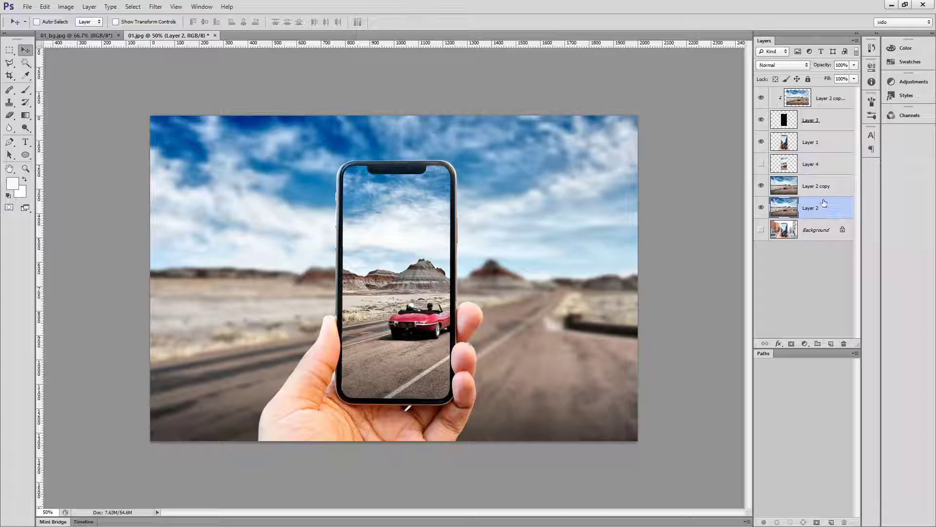
pyautogui.click(830, 185)
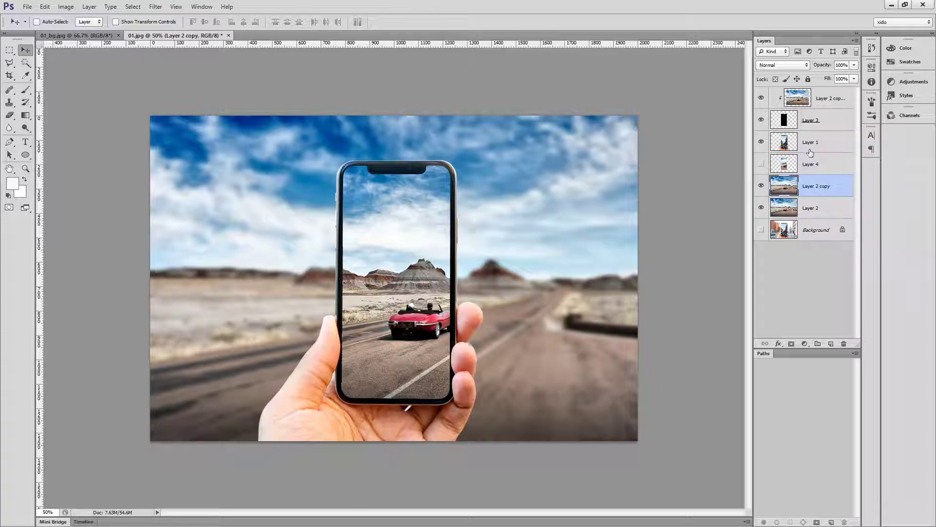
pyautogui.keyDown('shift'); pyautogui.click(824, 100); pyautogui.keyUp('shift')
pyautogui.hotkey('ctrl', 'g')
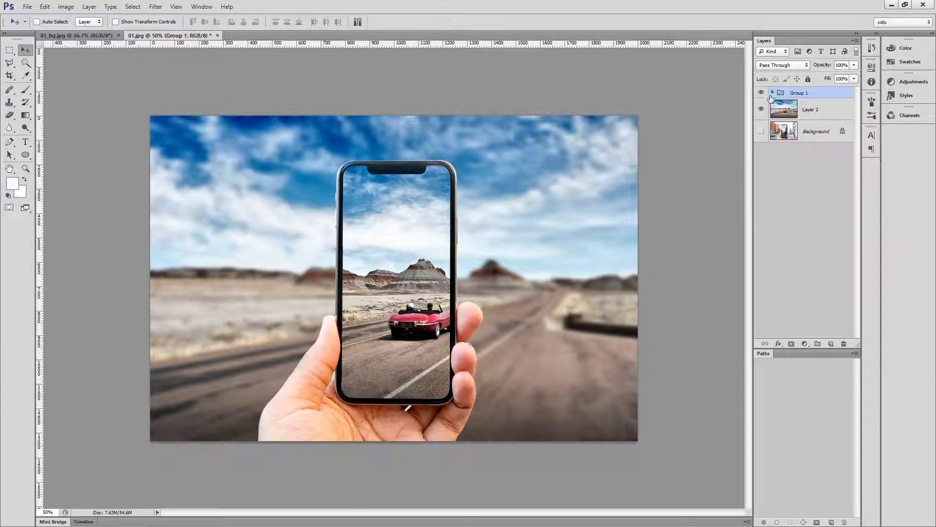
# Hide Group 1, duplicate its Layer 3 and Layer 1, and move both duplicates out of the group to just above Layer 2.
pyautogui.click(761, 93)
pyautogui.click(773, 92)
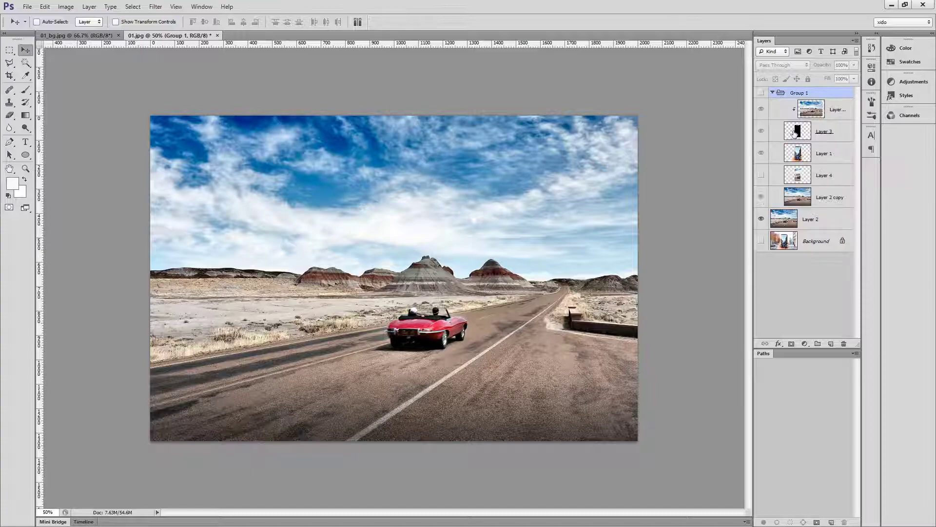
pyautogui.click(786, 147)
pyautogui.keyDown('shift'); pyautogui.click(816, 135); pyautogui.keyUp('shift')
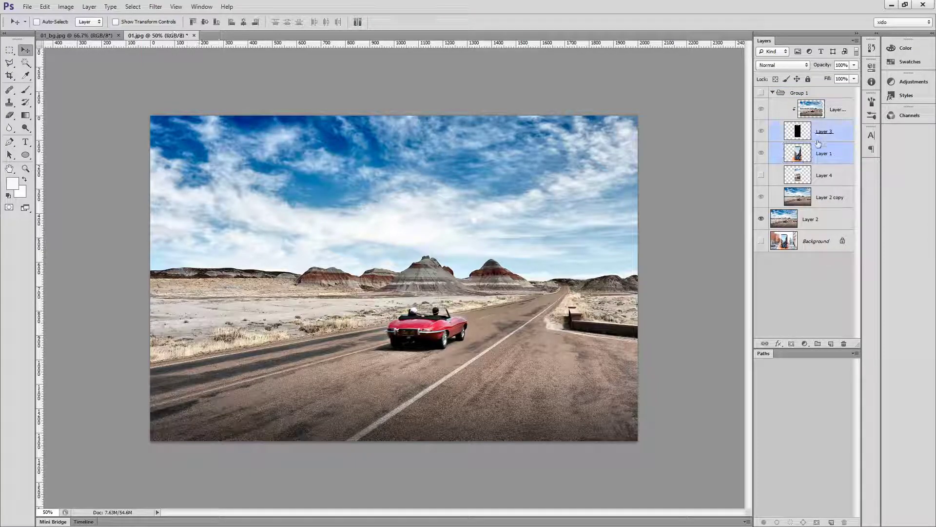
pyautogui.hotkey('ctrl', 'j')
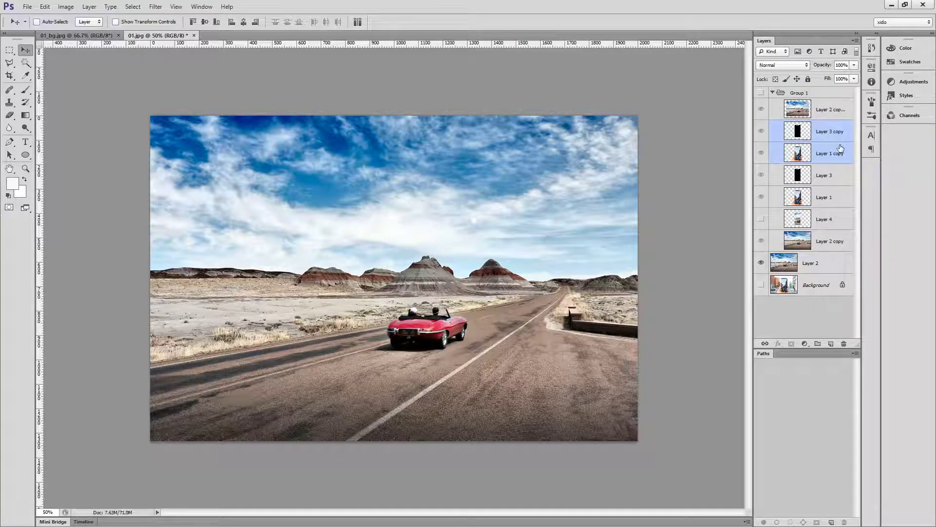
pyautogui.hotkey('ctrl', '[')
pyautogui.hotkey('ctrl', '[')
pyautogui.hotkey('ctrl', '[')
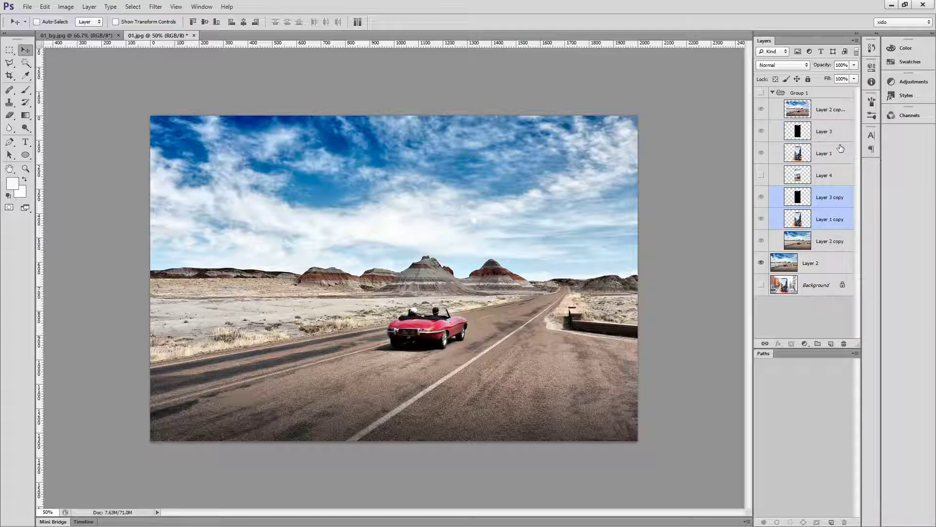
pyautogui.hotkey('ctrl', '[')
pyautogui.hotkey('ctrl', '[')
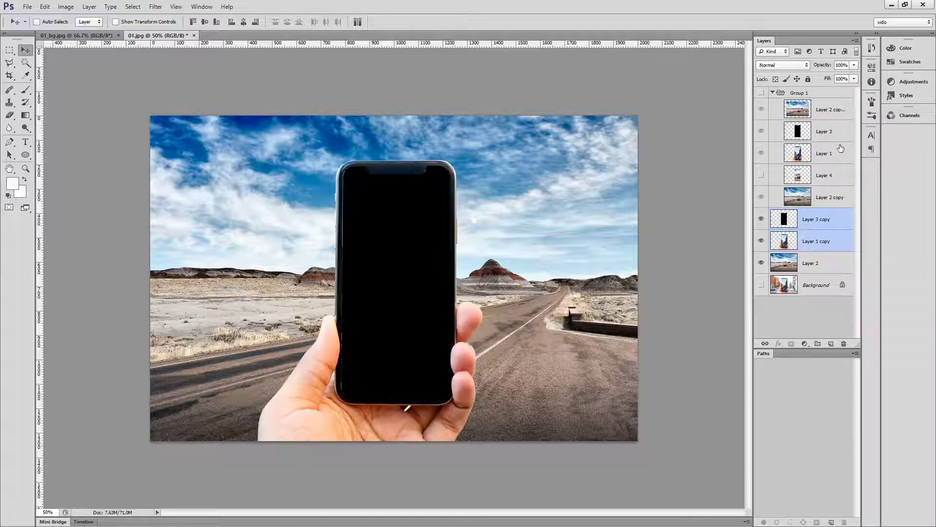
# Collapse and hide Group 1, hide Layer 3 copy and Layer 1 copy, and make Layer 2 active.
pyautogui.click(773, 94)
pyautogui.click(761, 92)
pyautogui.click(760, 109)
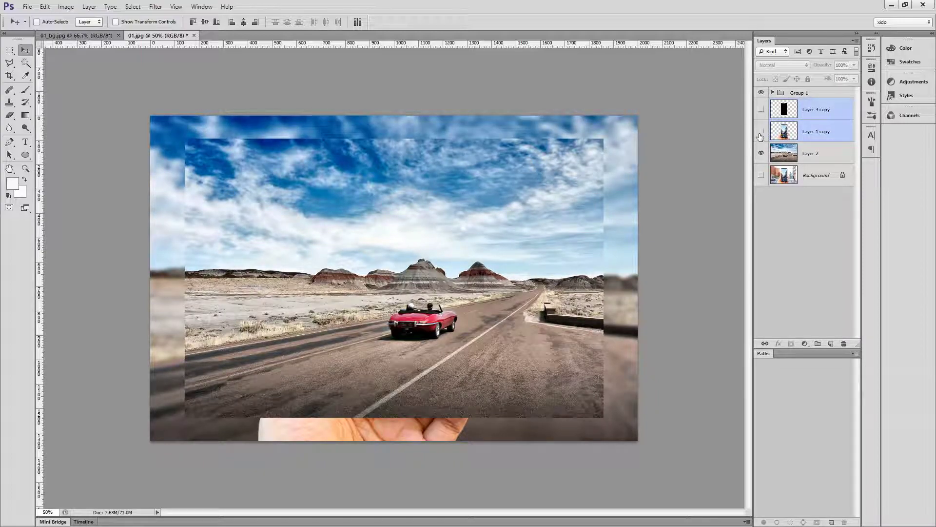
pyautogui.click(761, 92)
pyautogui.click(800, 156)
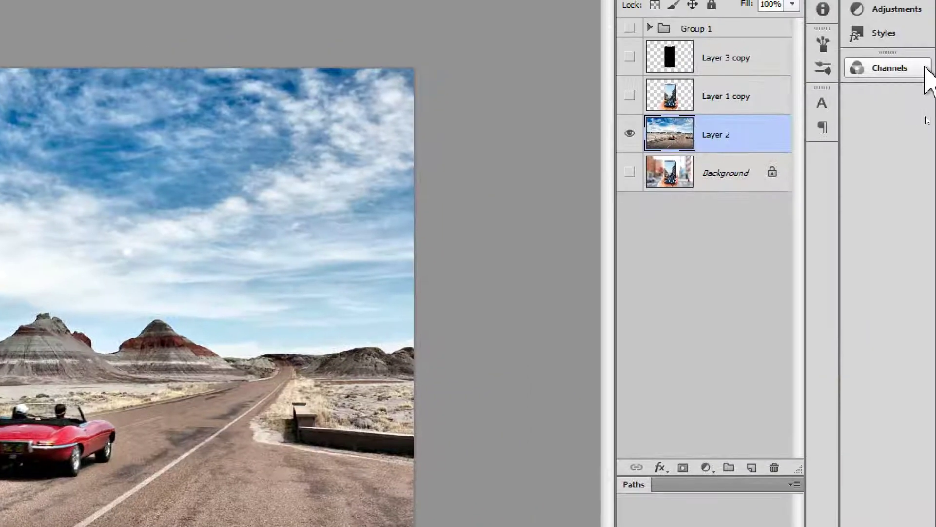
# Convert Layer 2 to a smart object and duplicate it.
pyautogui.rightClick(776, 124)
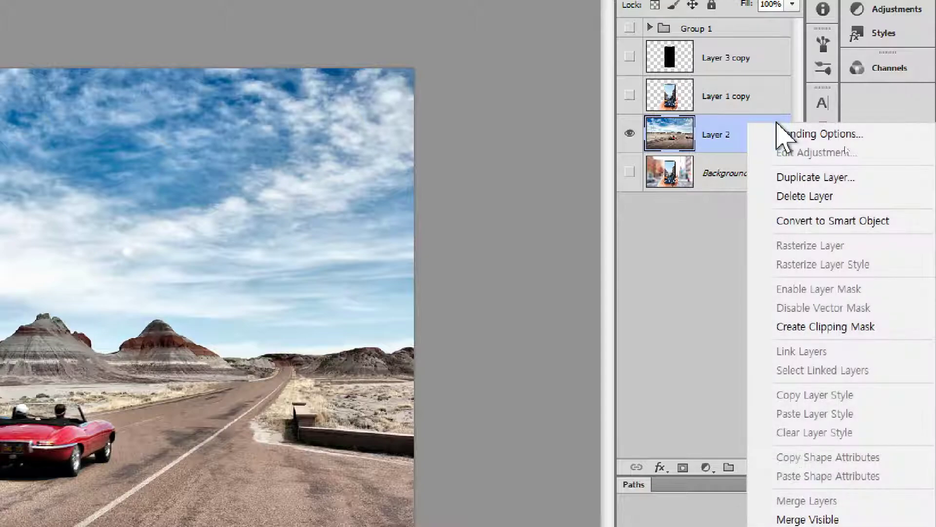
pyautogui.click(832, 223)
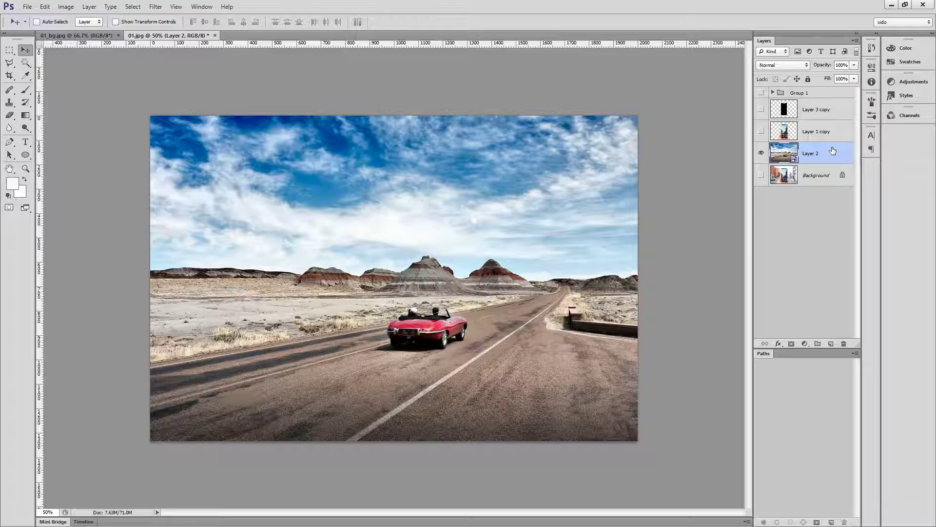
pyautogui.hotkey('ctrl', 'j')
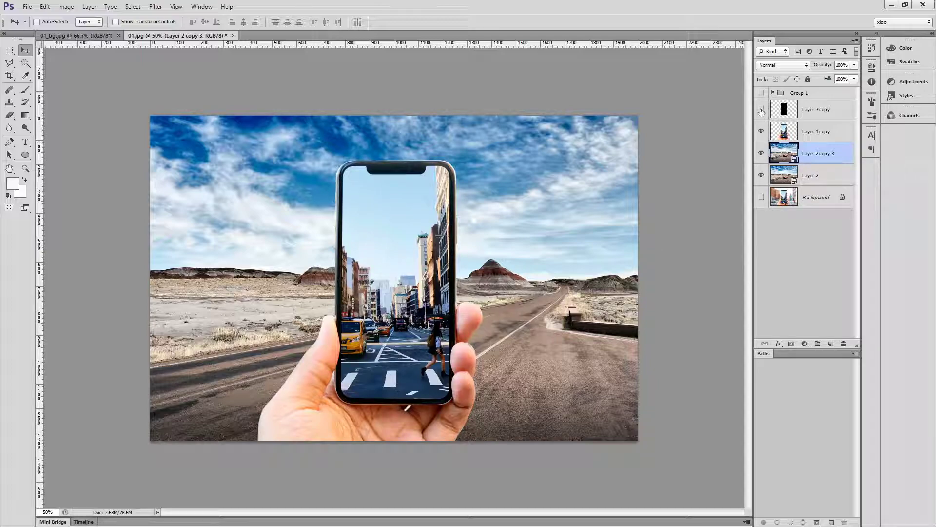
# Show Layer 3 copy, move Layer 2 copy 3 directly above it, and clip the scene to the phone screen shape.
pyautogui.click(762, 110)
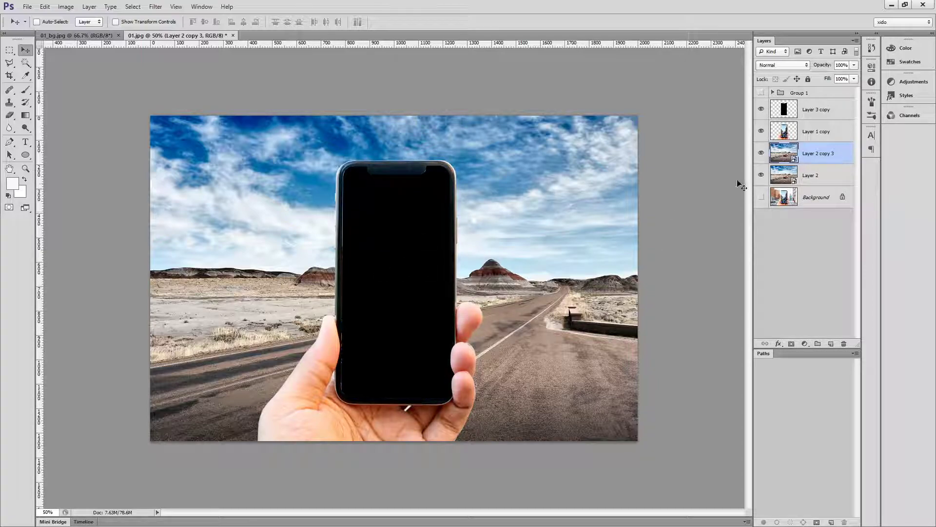
pyautogui.moveTo(818, 157); pyautogui.dragTo(835, 106)
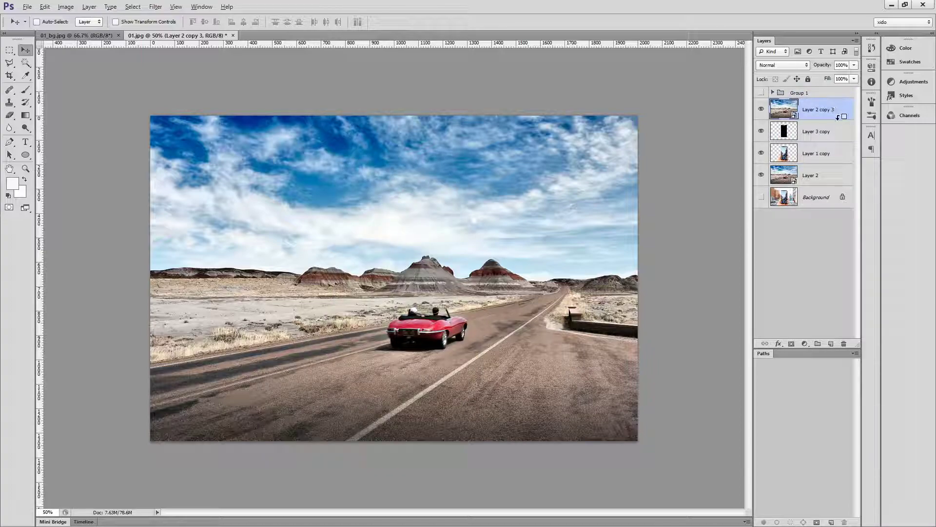
pyautogui.keyDown('alt'); pyautogui.click(838, 117); pyautogui.keyUp('alt')
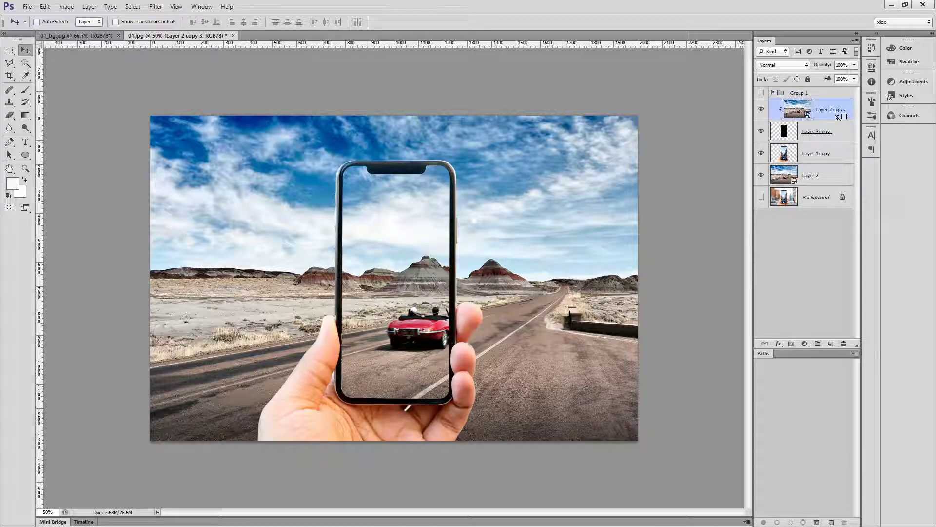
pyautogui.click(406, 243)
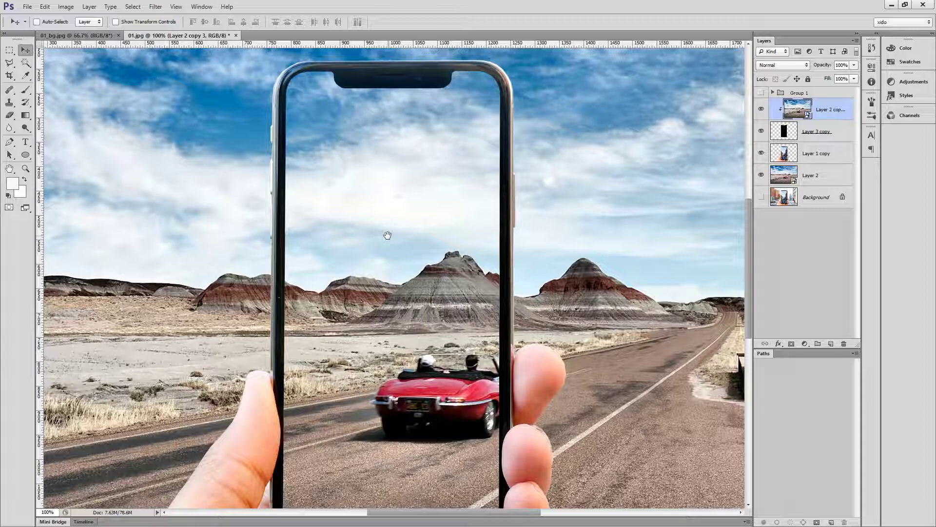
# Group Layer 2 copy 3, Layer 3 copy and Layer 1 copy, hide the new group, and make Layer 2 active.
pyautogui.keyDown('shift'); pyautogui.click(828, 162); pyautogui.keyUp('shift')
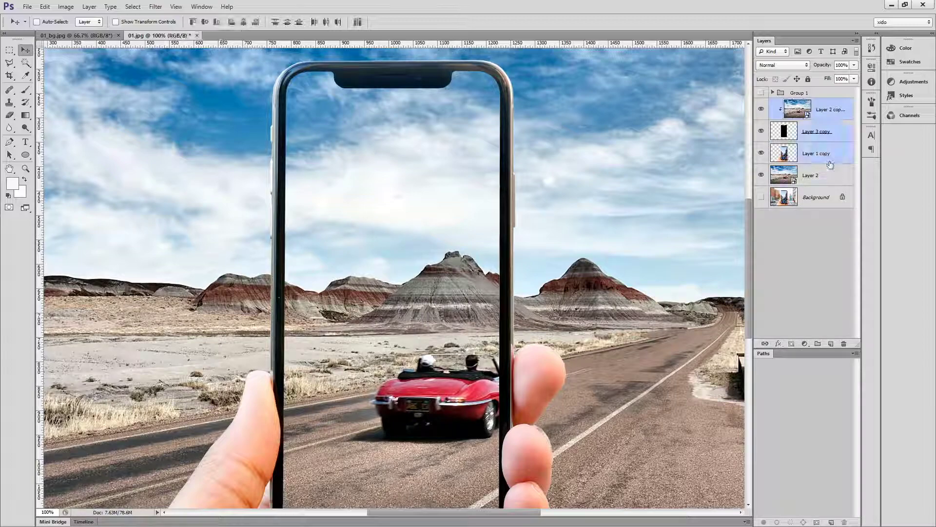
pyautogui.hotkey('ctrl', 'g')
pyautogui.click(761, 103)
pyautogui.click(822, 124)
pyautogui.click(762, 120)
pyautogui.click(761, 121)
pyautogui.click(761, 121)
pyautogui.click(762, 121)
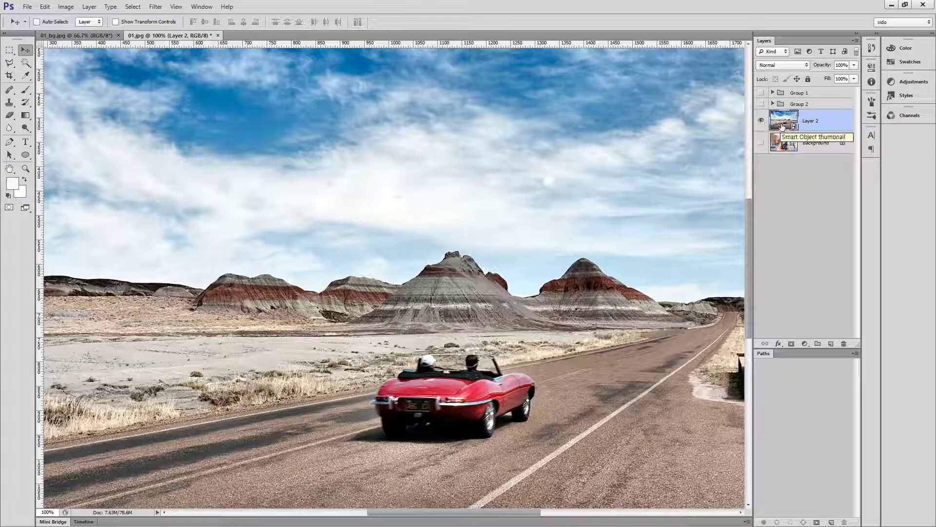
# View the contents of the Layer 2 smart object in their own document and close it.
pyautogui.doubleClick(782, 126)
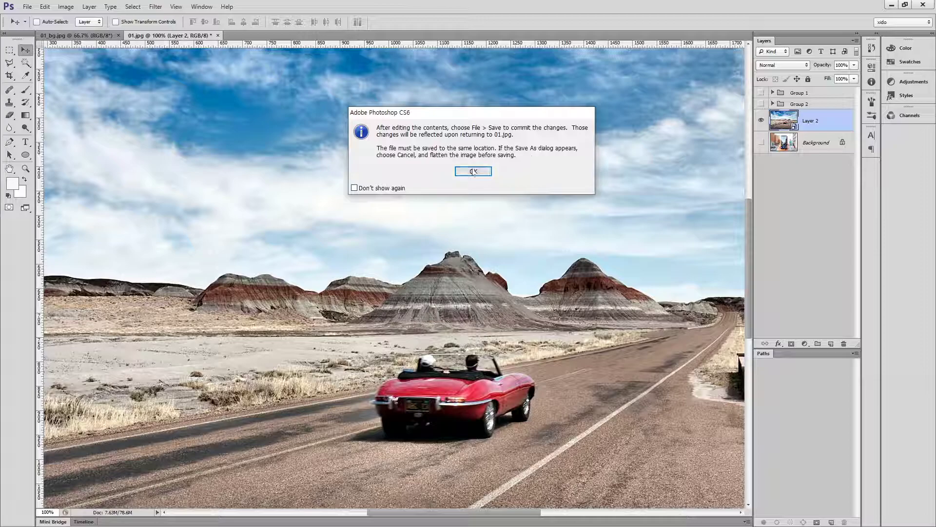
pyautogui.click(473, 171)
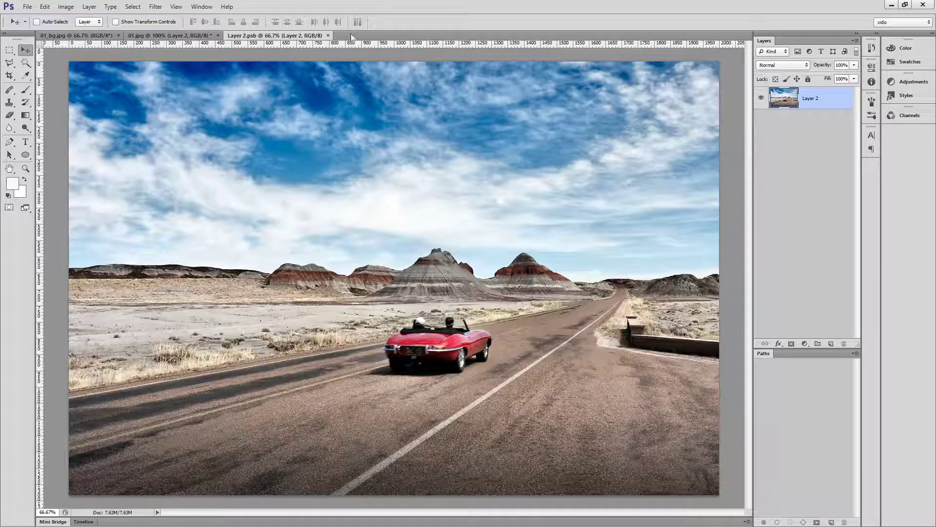
pyautogui.click(328, 35)
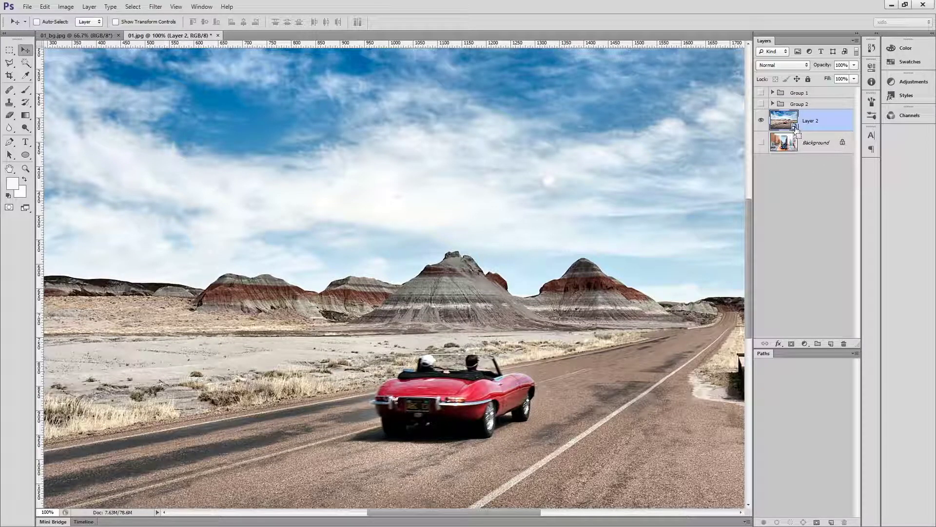
pyautogui.click(155, 7)
pyautogui.moveTo(161, 104)
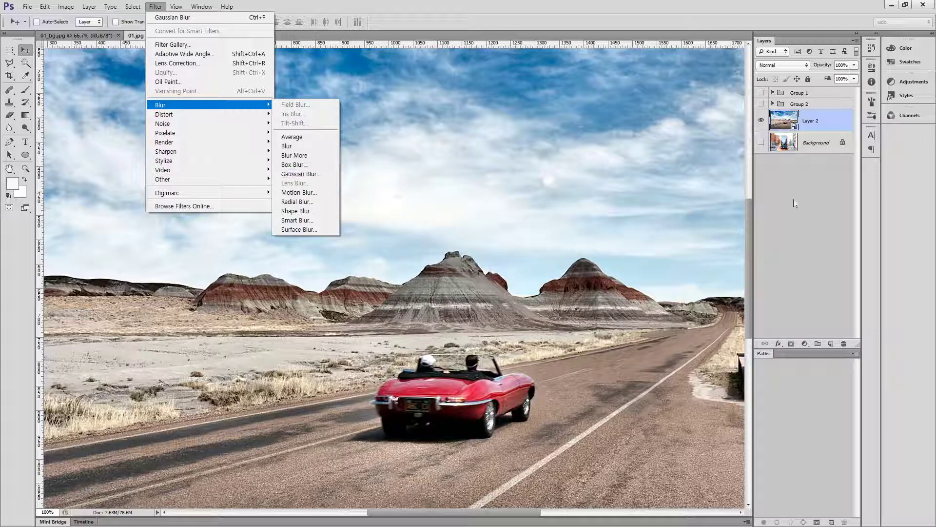
pyautogui.click(814, 197)
pyautogui.click(787, 122)
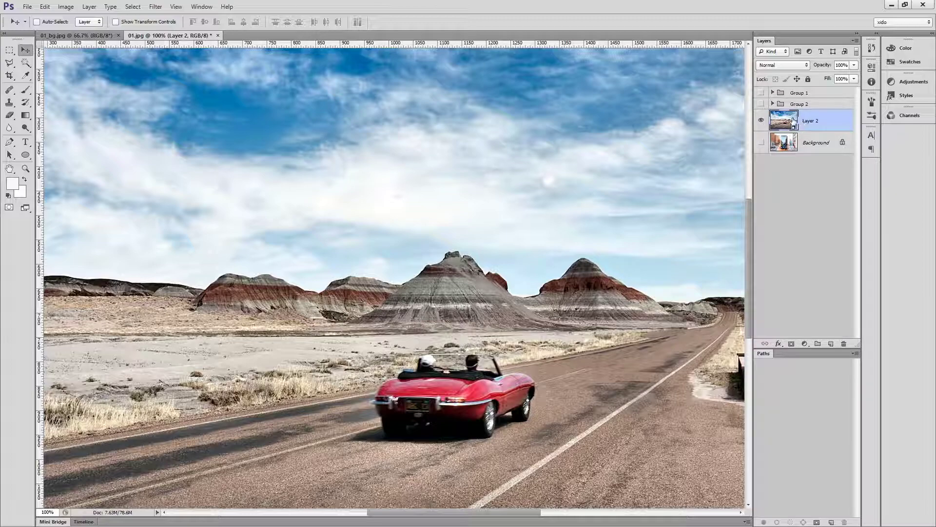
# Apply a Gaussian Blur smart filter with a radius of 10.0 pixels to Layer 2.
pyautogui.click(155, 7)
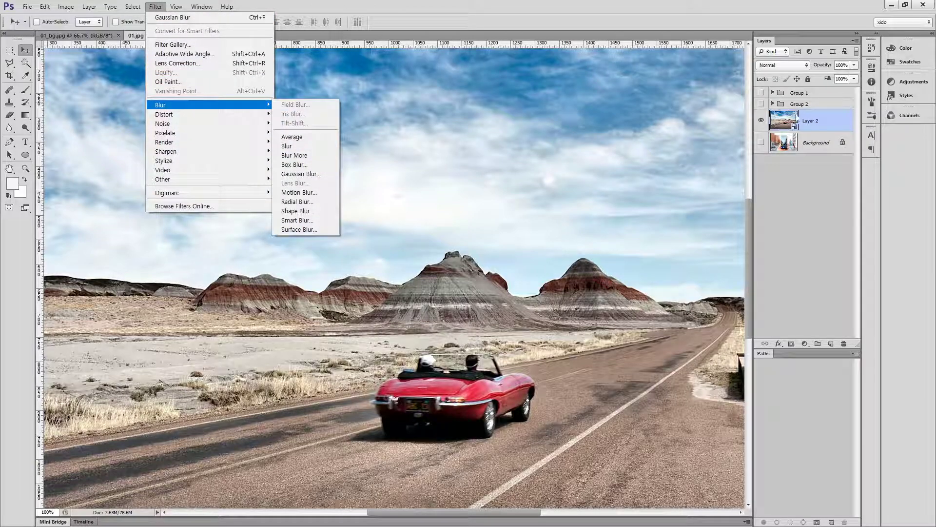
pyautogui.click(303, 174)
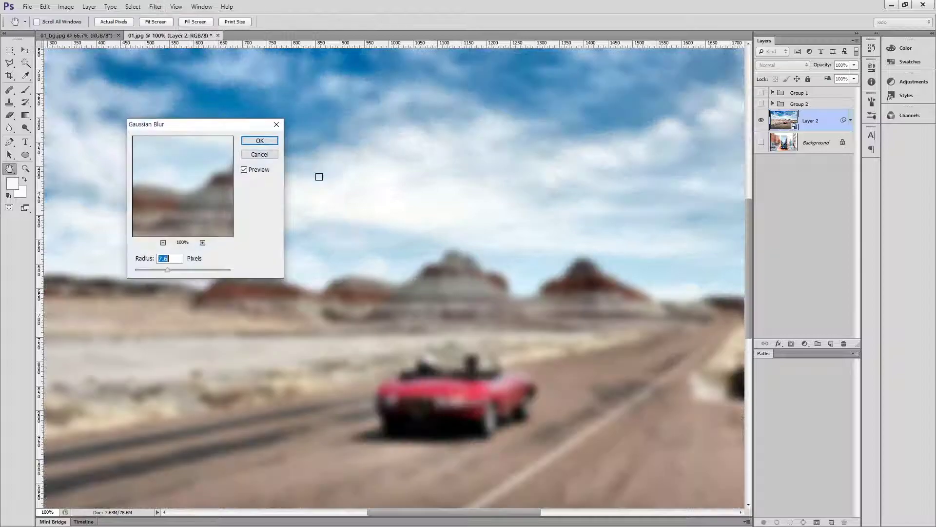
pyautogui.click(174, 273)
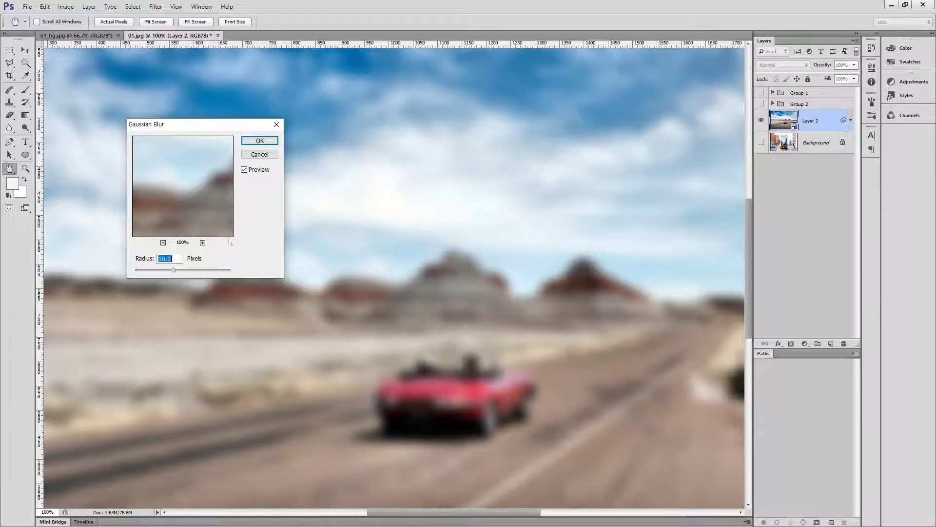
pyautogui.click(270, 142)
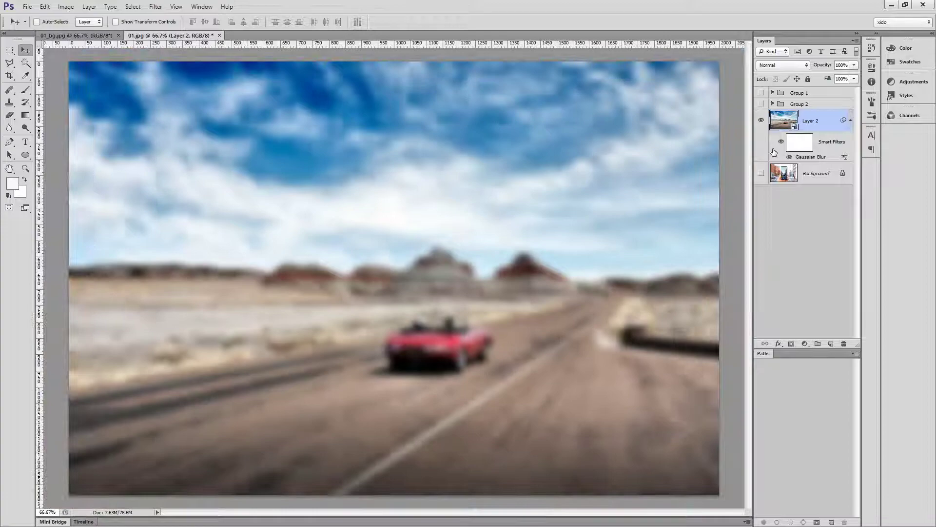
# Compare Layer 2 with and without its smart filters, leaving the blur switched on.
pyautogui.click(782, 143)
pyautogui.click(782, 143)
pyautogui.click(782, 142)
pyautogui.click(782, 143)
pyautogui.click(782, 142)
pyautogui.click(781, 143)
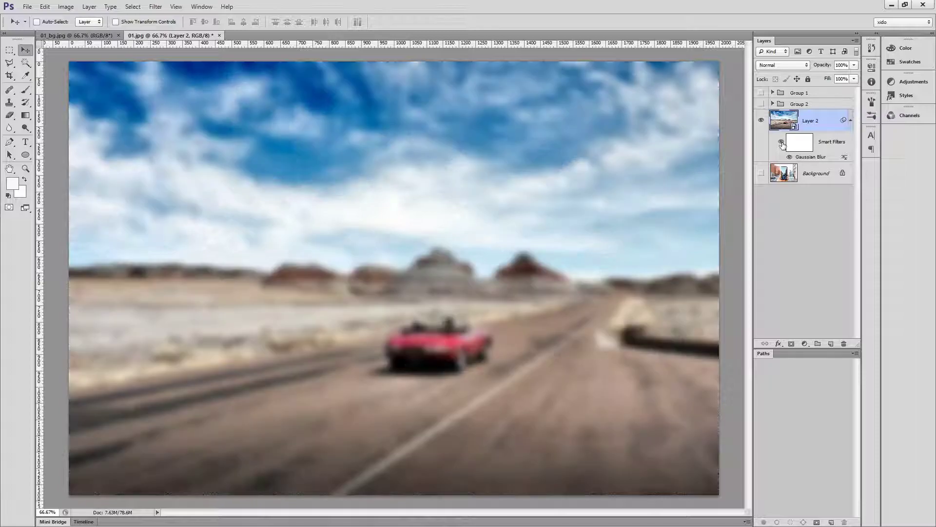
# Show and expand Group 2 to examine the sharp clipped scene against the blurred Layer 2.
pyautogui.click(773, 104)
pyautogui.click(761, 103)
pyautogui.click(808, 122)
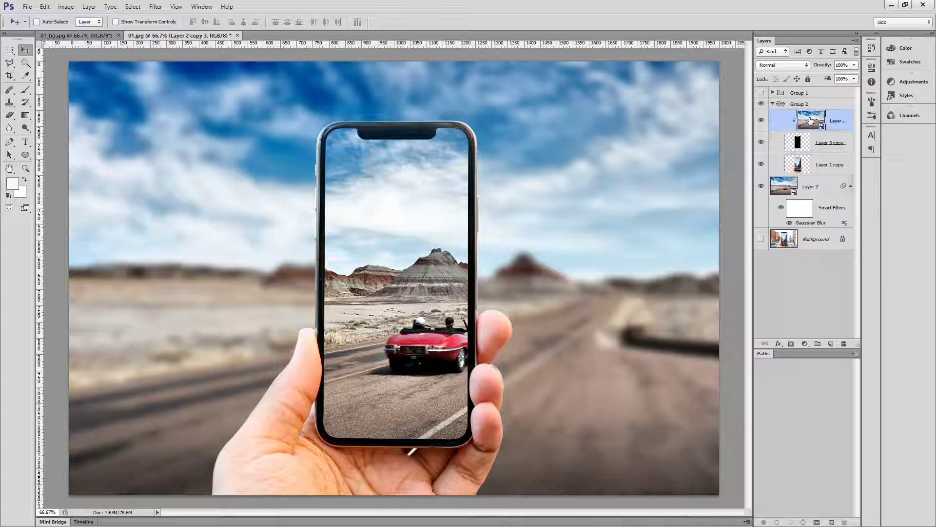
pyautogui.click(784, 186)
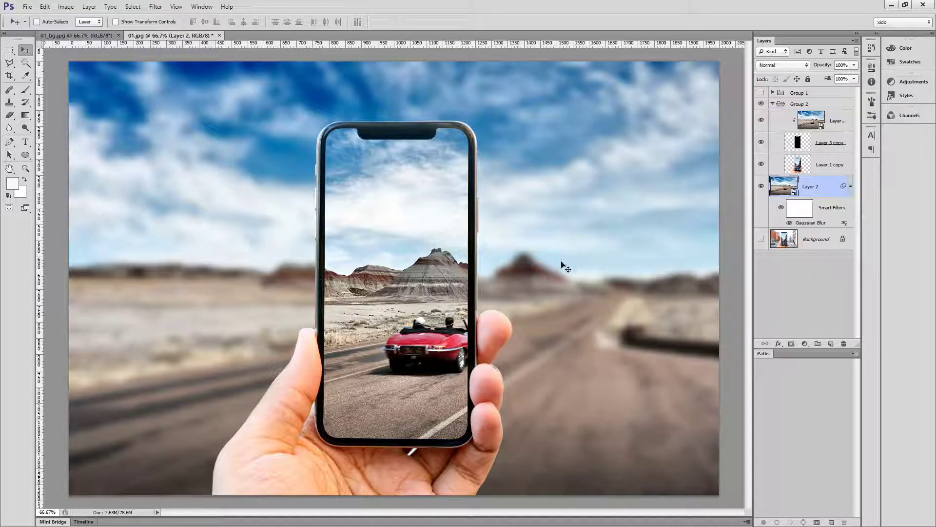
# Enlarge the clipped Layer 2 copy 3 scene slightly inside the phone screen with Free Transform.
pyautogui.click(802, 127)
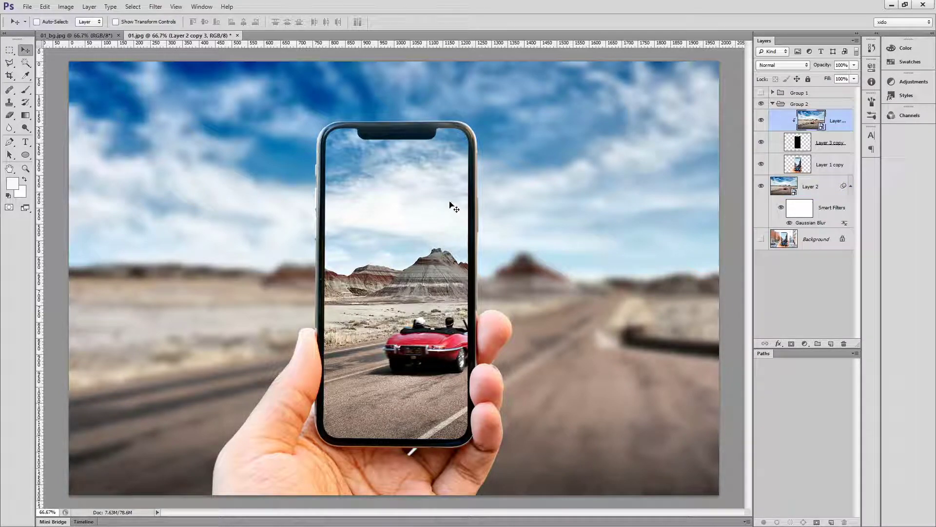
pyautogui.hotkey('ctrl', 't')
pyautogui.moveTo(720, 62); pyautogui.dragTo(734, 56)
pyautogui.press('Return')
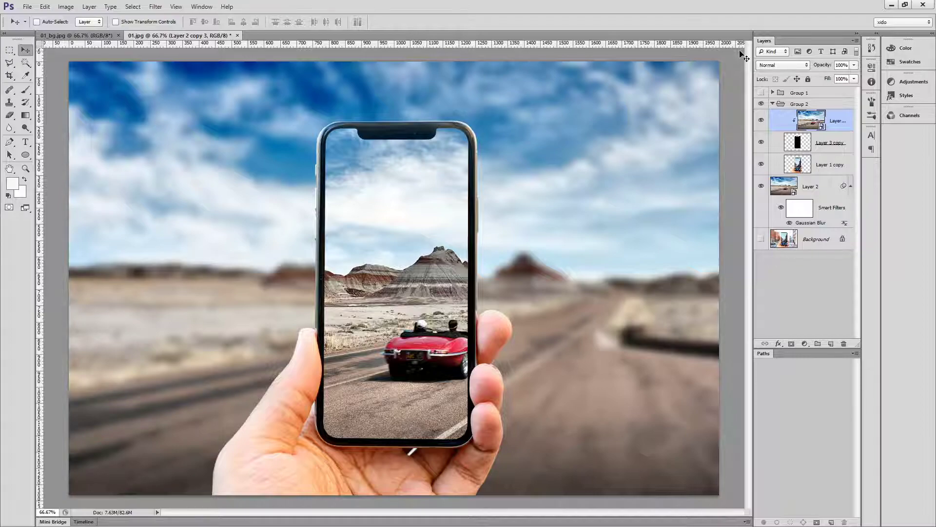
# Delete the hidden Background layer.
pyautogui.keyDown('ctrl'); pyautogui.click(812, 190); pyautogui.keyUp('ctrl')
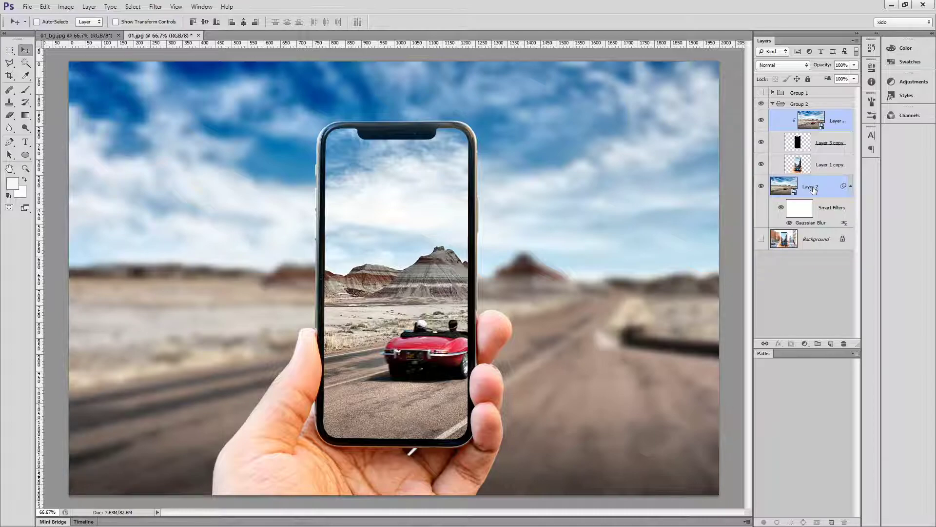
pyautogui.click(804, 267)
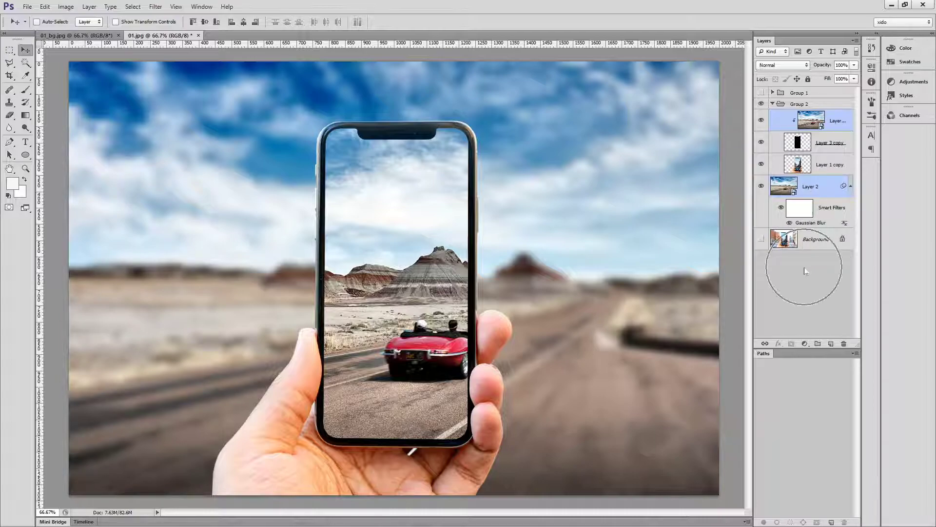
pyautogui.click(811, 239)
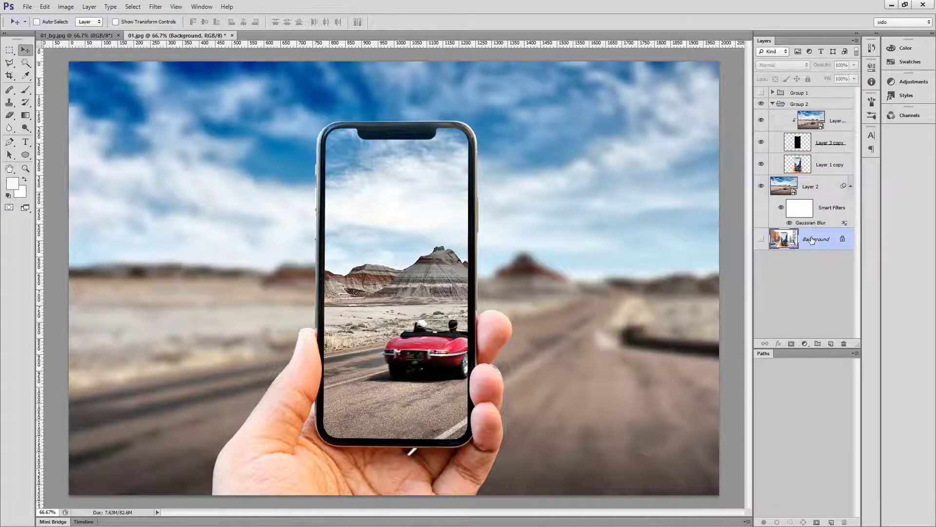
pyautogui.press('Delete')
pyautogui.click(822, 283)
# Open the Layer 2 smart object's contents and paste the whole 02_bg.jpg image into them as a new layer.
pyautogui.click(786, 189)
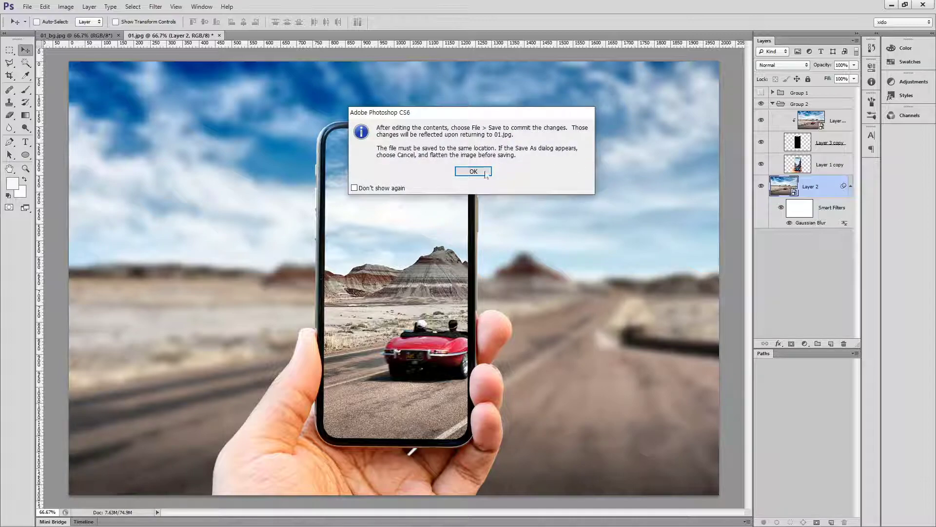
pyautogui.click(486, 174)
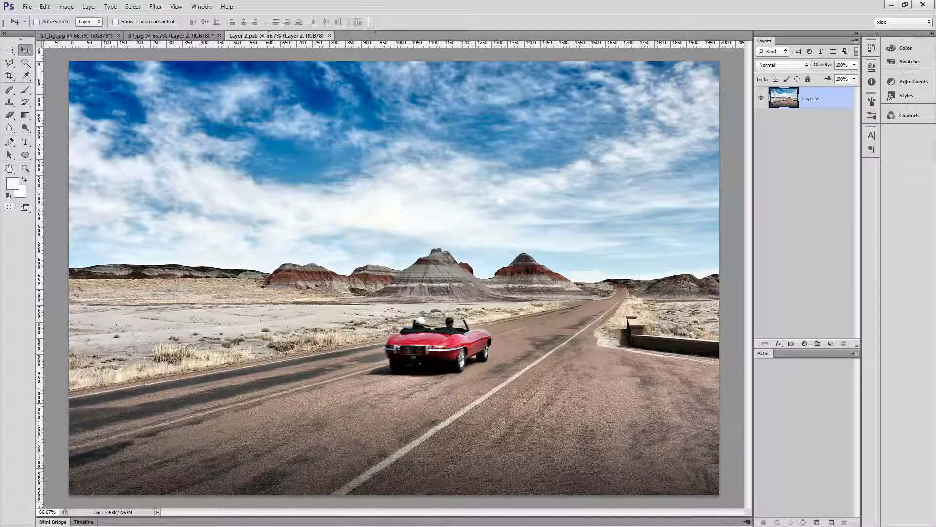
pyautogui.hotkey('alt', 'Tab')
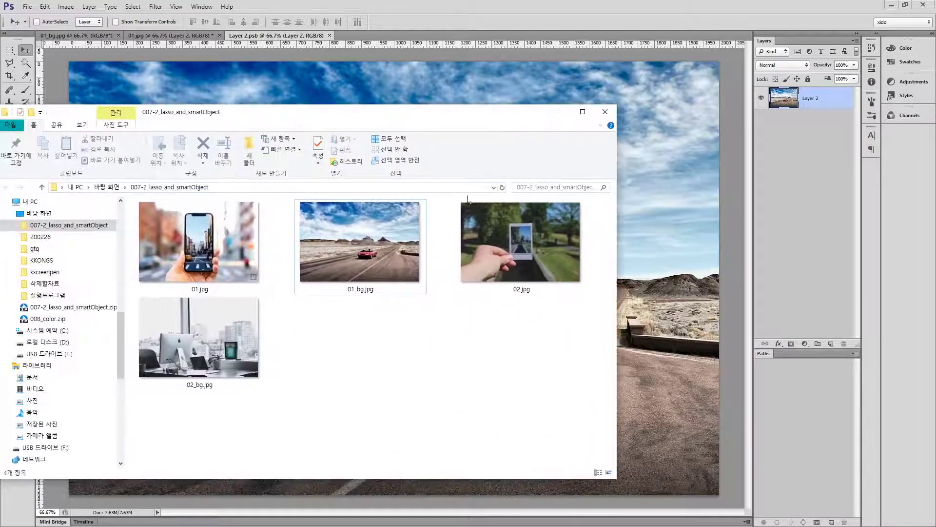
pyautogui.moveTo(200, 336); pyautogui.dragTo(453, 36)
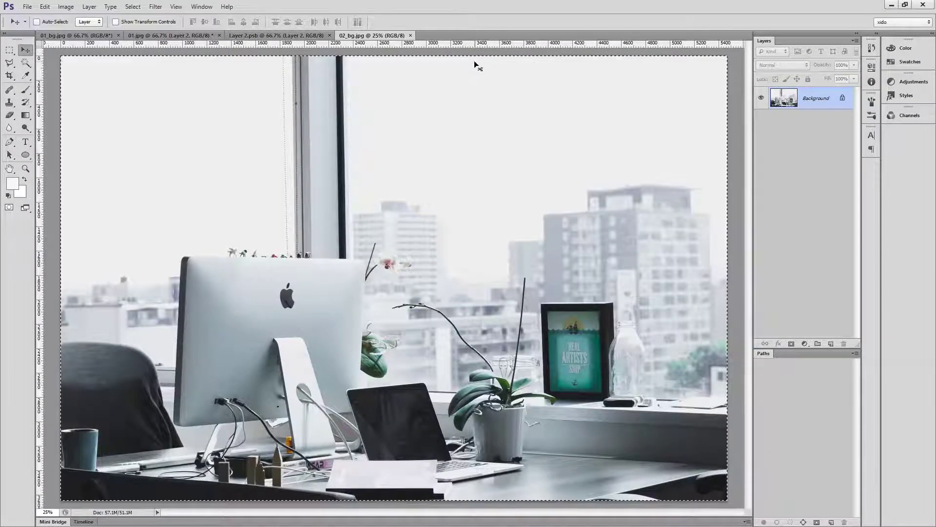
pyautogui.hotkey('ctrl', 'w')
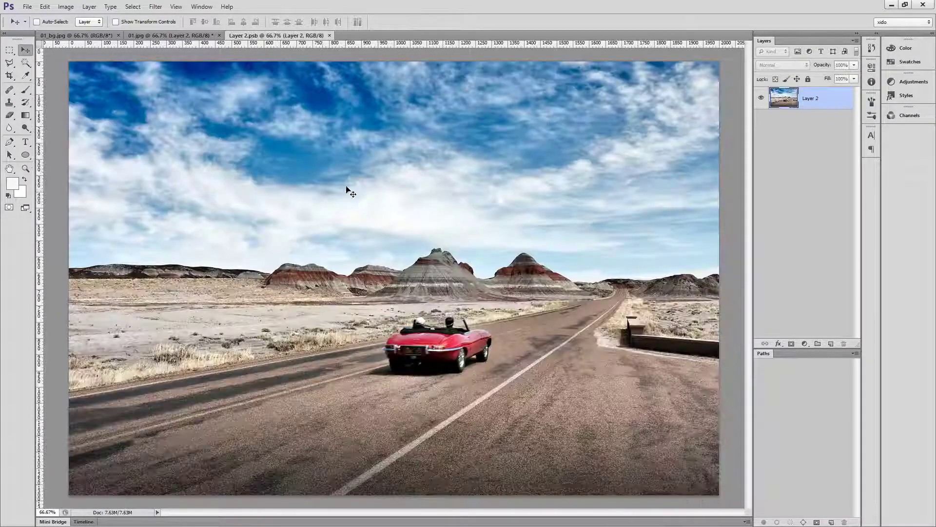
pyautogui.hotkey('ctrl', 'v')
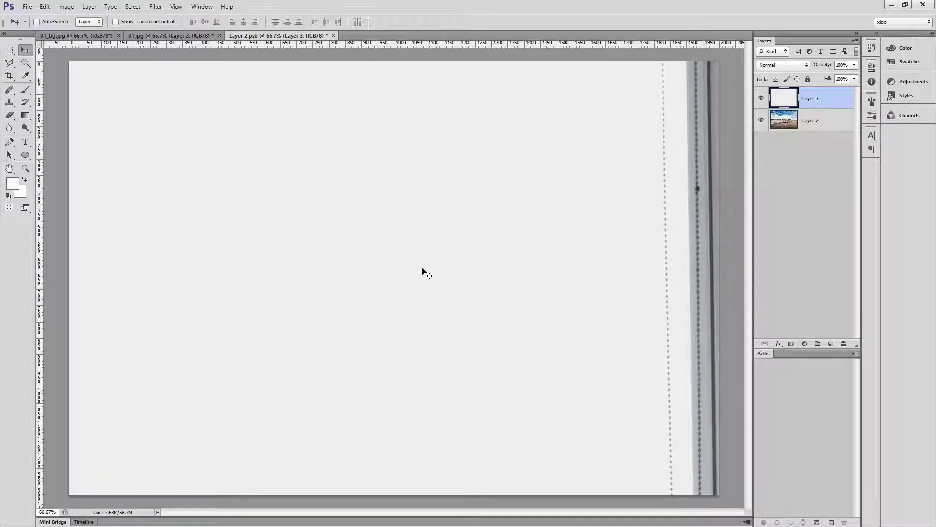
# Scale the pasted office image down with Free Transform so it fills the smart object's canvas.
pyautogui.hotkey('ctrl', '-')
pyautogui.hotkey('ctrl', '-')
pyautogui.hotkey('ctrl', '-')
pyautogui.hotkey('ctrl', '-')
pyautogui.hotkey('ctrl', 't')
pyautogui.moveTo(321, 219)
pyautogui.mouseDown()
pyautogui.moveTo(510, 359)
pyautogui.moveTo(451, 292)
pyautogui.moveTo(465, 330)
pyautogui.moveTo(323, 236)
pyautogui.mouseUp()
pyautogui.press('Return')
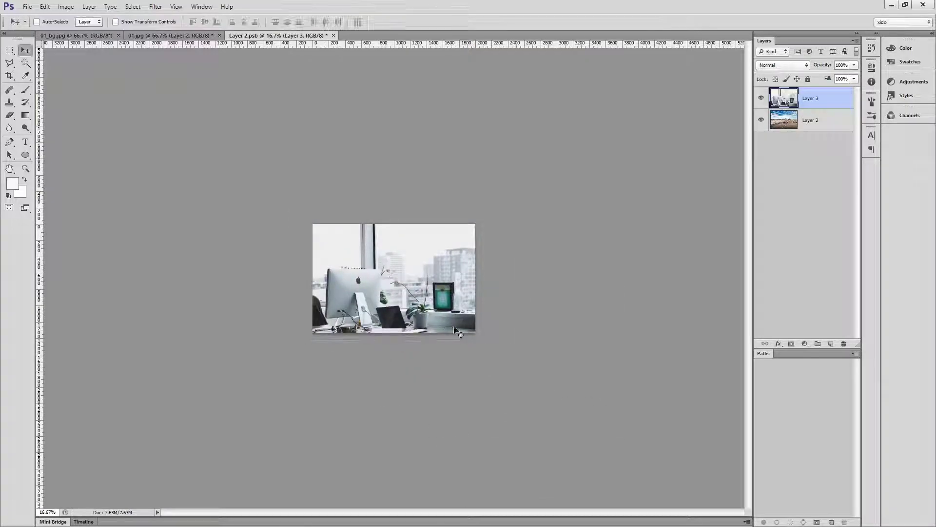
# Save the edited smart object contents and return to 01.jpg to view the updated composite.
pyautogui.hotkey('ctrl', '+')
pyautogui.hotkey('ctrl', '+')
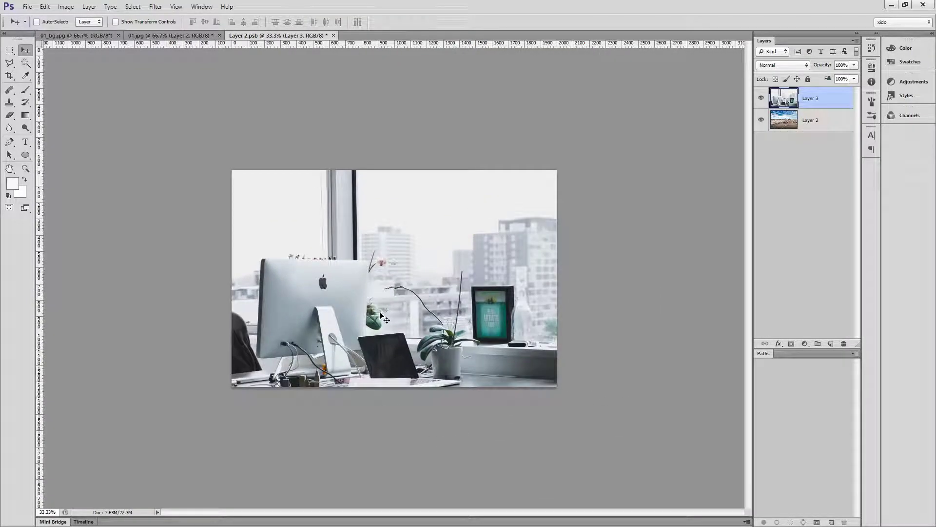
pyautogui.hotkey('ctrl', 's')
pyautogui.click(174, 36)
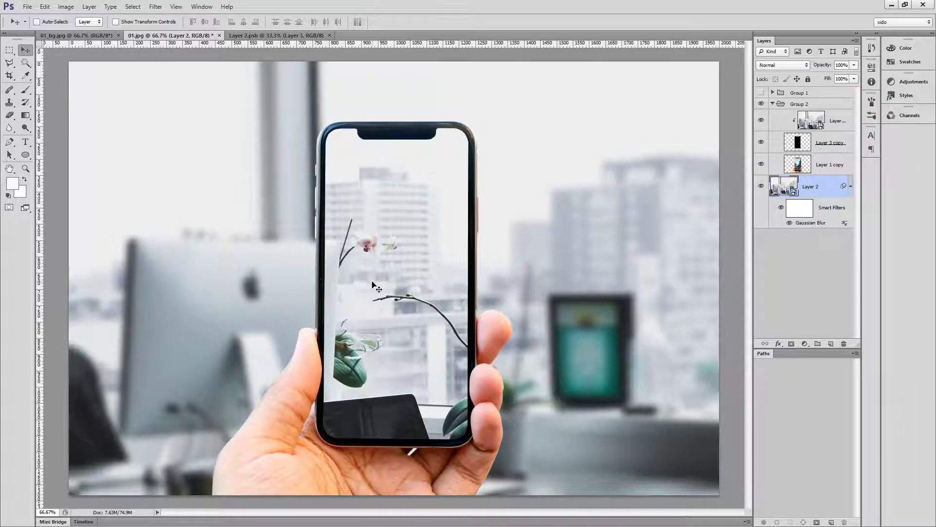
# Hide the office image Layer 3 in Layer 2.psb, save the contents, and return to 01.jpg.
pyautogui.click(293, 36)
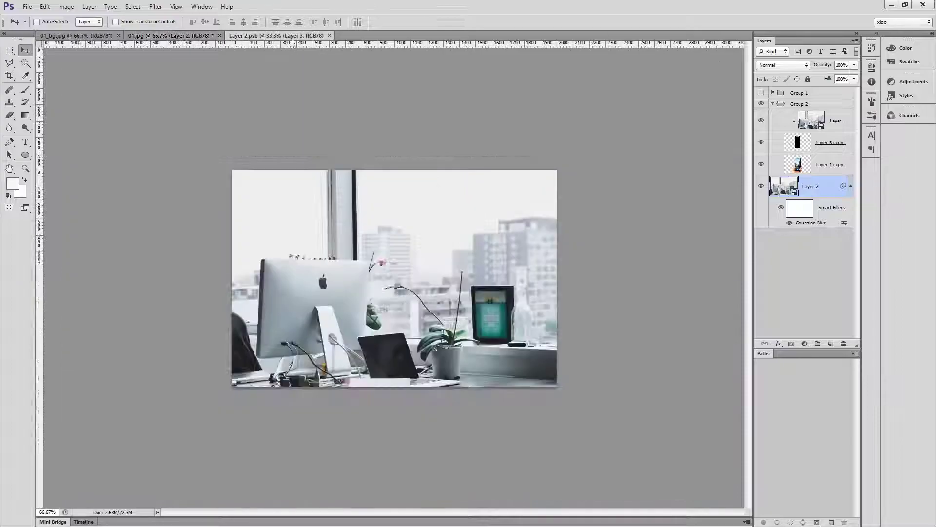
pyautogui.click(761, 98)
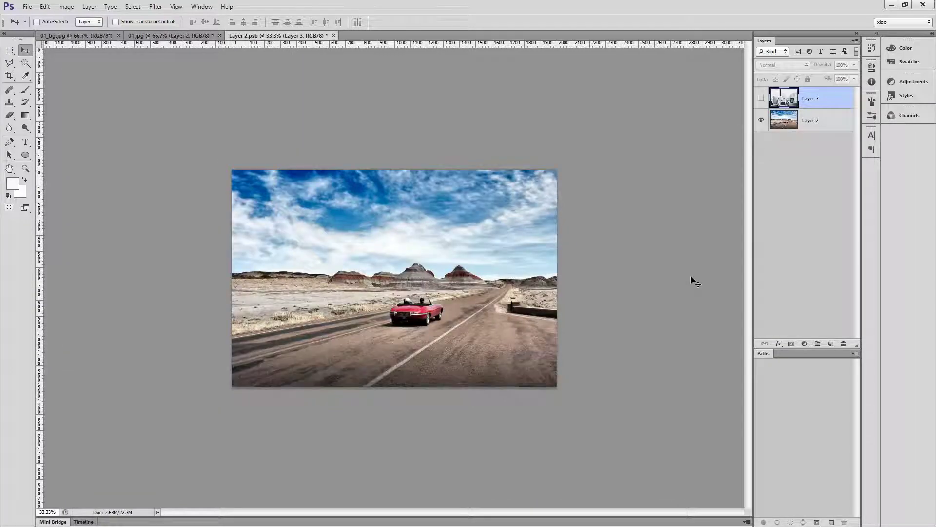
pyautogui.click(172, 37)
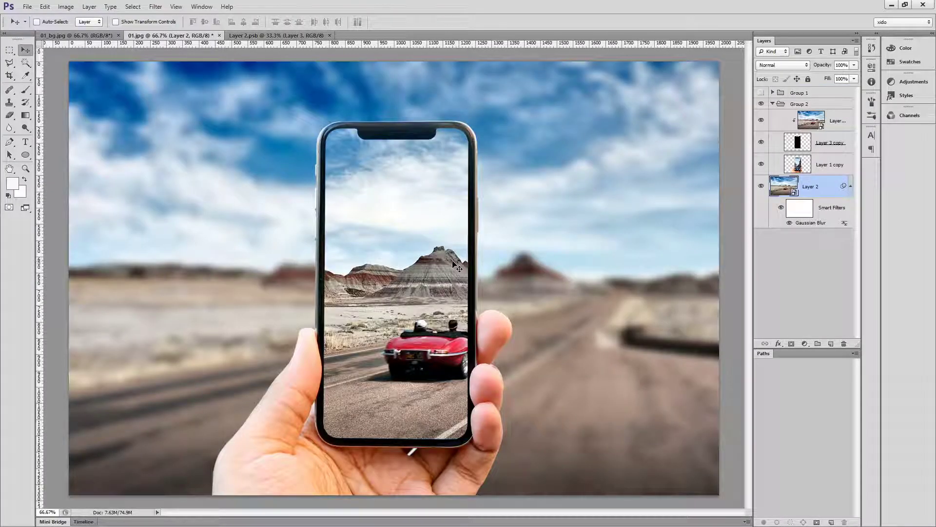